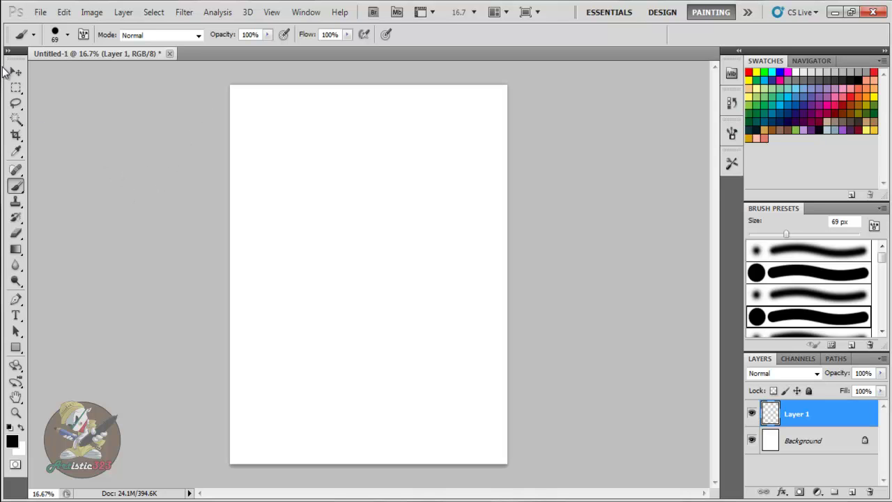
# Step: Paint a short black stroke in the upper-left area of the canvas with the 69 px Brush tool
pyautogui.click(16, 73)
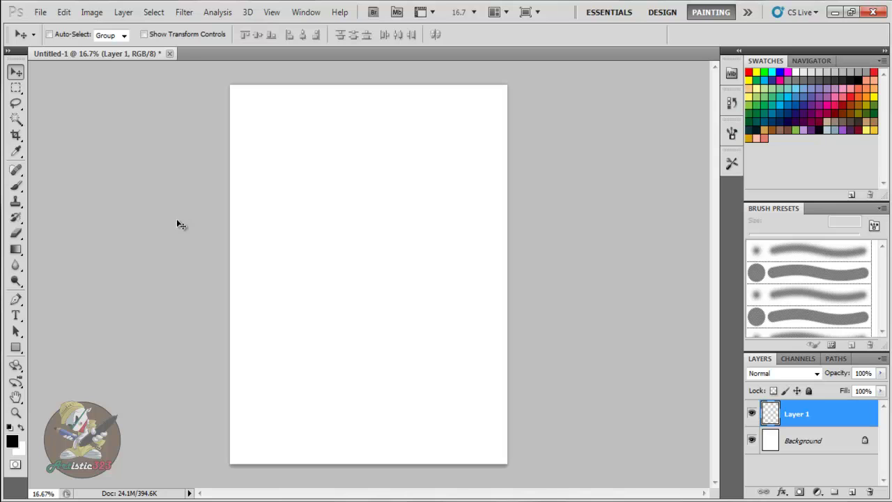
pyautogui.press('b')
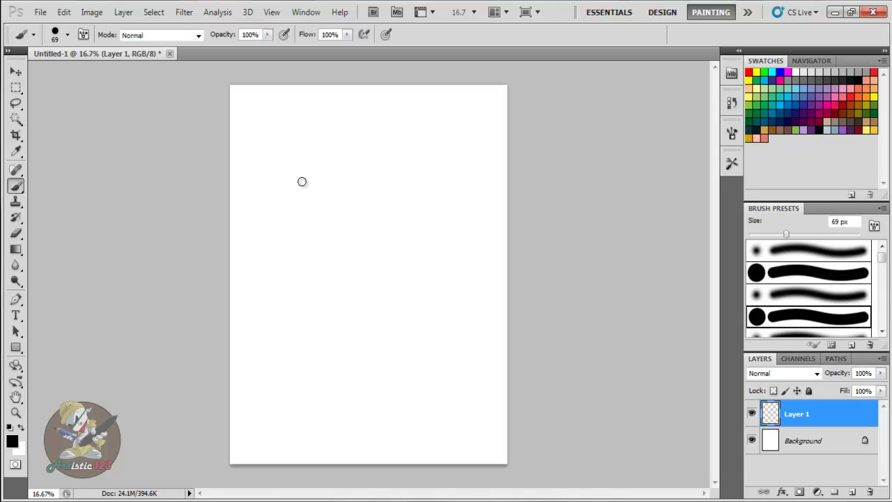
pyautogui.moveTo(273, 162)
pyautogui.mouseDown()
pyautogui.moveTo(296, 152)
pyautogui.moveTo(298, 165)
pyautogui.mouseUp()
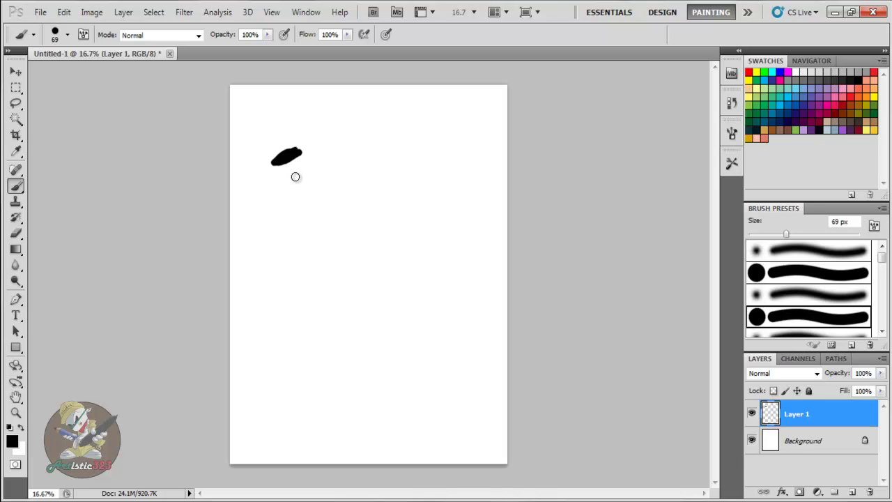
# Step: Enlarge the brush to 160 px, and reduce it to 40 px
pyautogui.click(67, 34)
pyautogui.moveTo(77, 73); pyautogui.dragTo(104, 73)
pyautogui.click(150, 300)
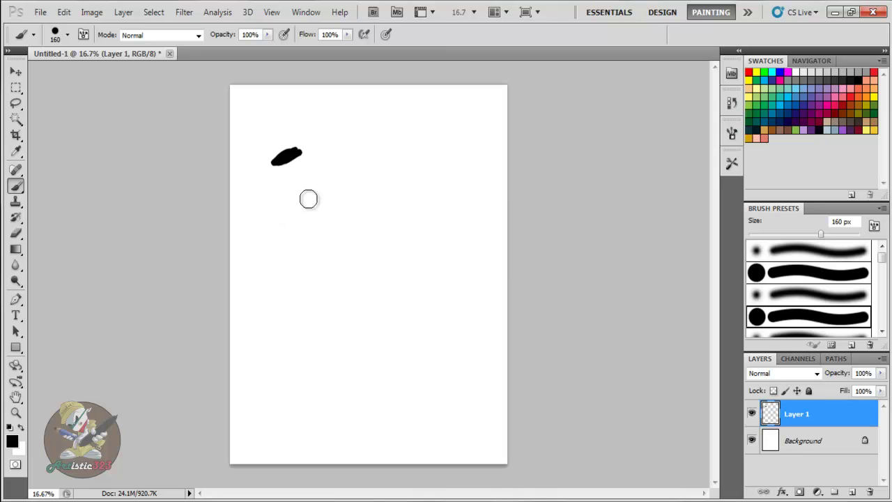
pyautogui.press('[')
pyautogui.press('[')
pyautogui.press('[')
pyautogui.press('[')
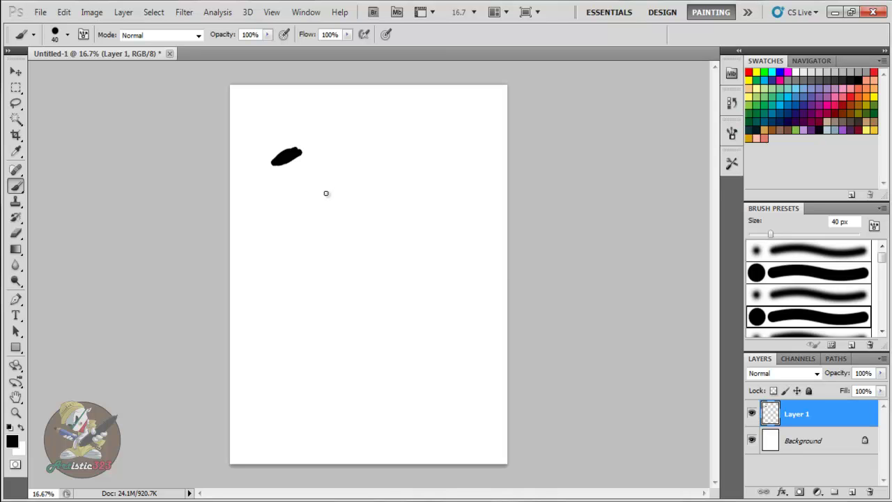
# Step: Increase the brush size to 300 px
pyautogui.press(']')
pyautogui.press(']')
pyautogui.press(']')
pyautogui.press(']')
pyautogui.press(']')
pyautogui.press(']')
pyautogui.press(']')
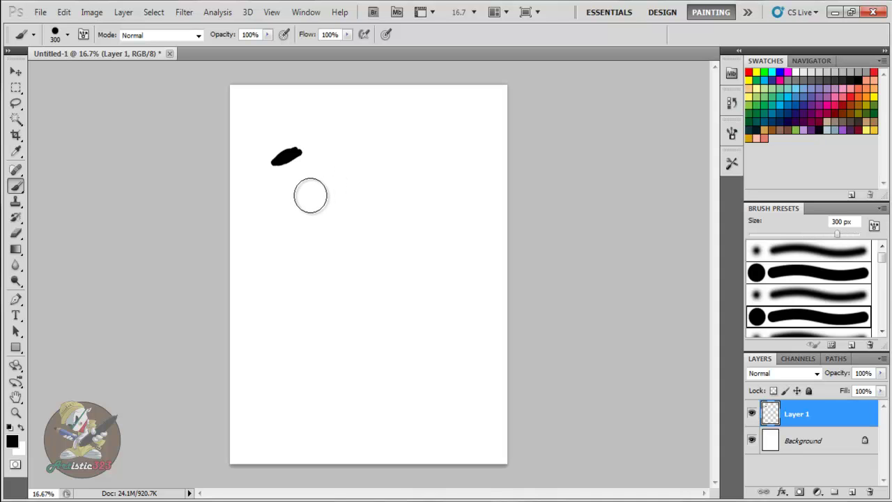
# Step: Erase the black stroke from Layer 1 with the 400 px Eraser tool
pyautogui.press('e')
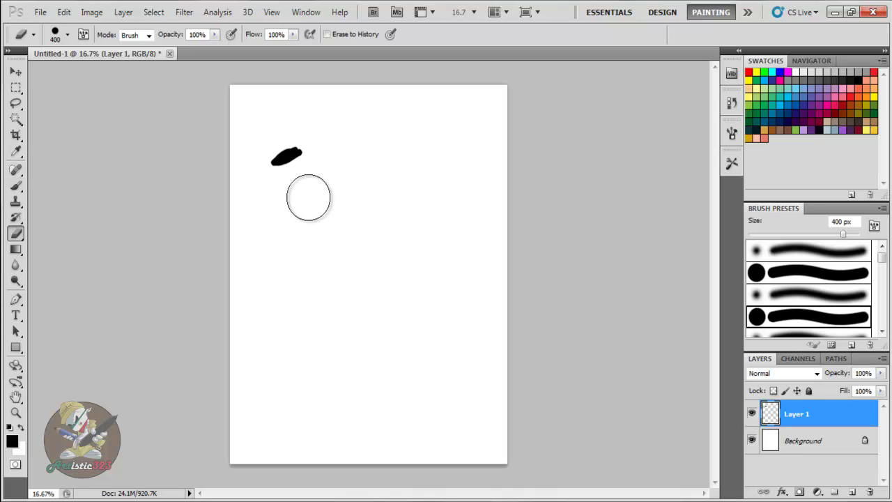
pyautogui.moveTo(289, 170); pyautogui.dragTo(258, 169)
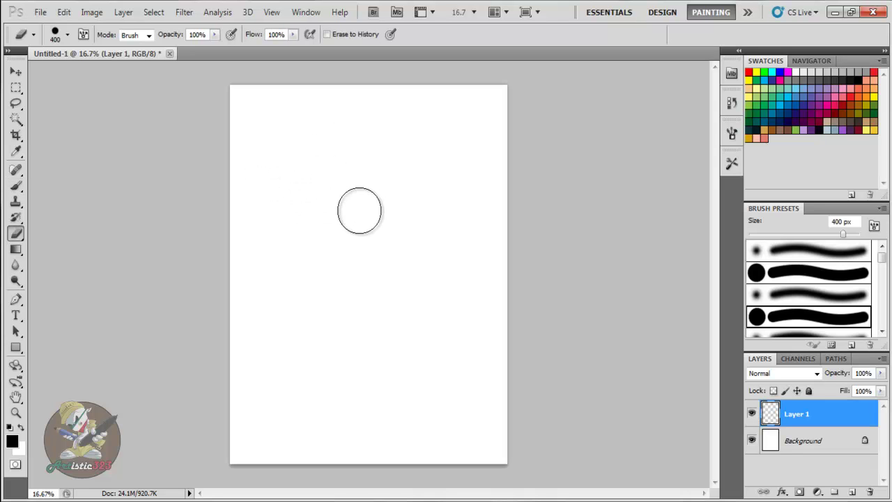
# Step: Reduce the eraser size to 125 px
pyautogui.press('[')
pyautogui.press('[')
pyautogui.press('[')
pyautogui.press('[')
pyautogui.press('[')
pyautogui.press('[')
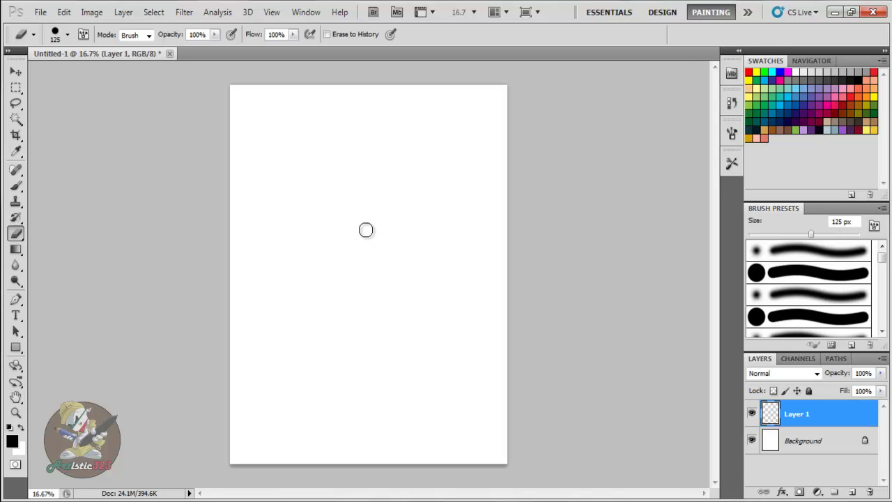
# Step: Increase the eraser size to 250 px
pyautogui.press(']')
pyautogui.press(']')
pyautogui.press(']')
pyautogui.press(']')
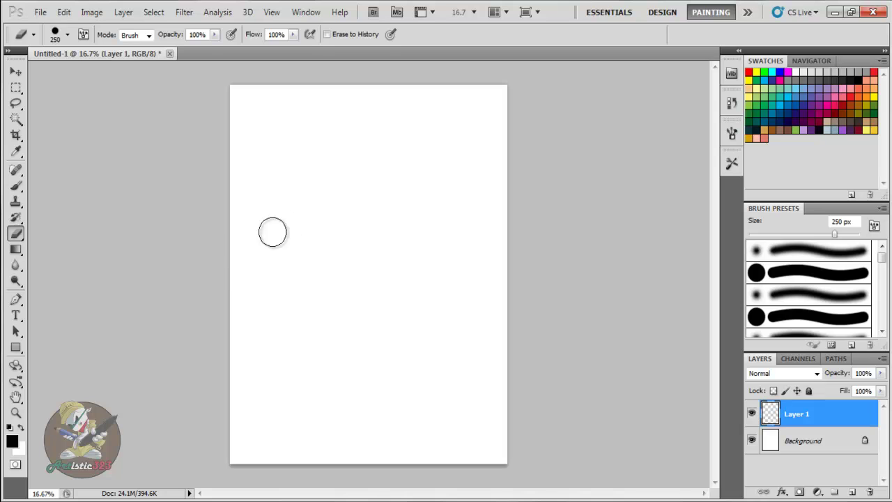
# Step: Look around the canvas at 25% zoom with the Hand tool, and fit the whole page back on screen
pyautogui.press('p')
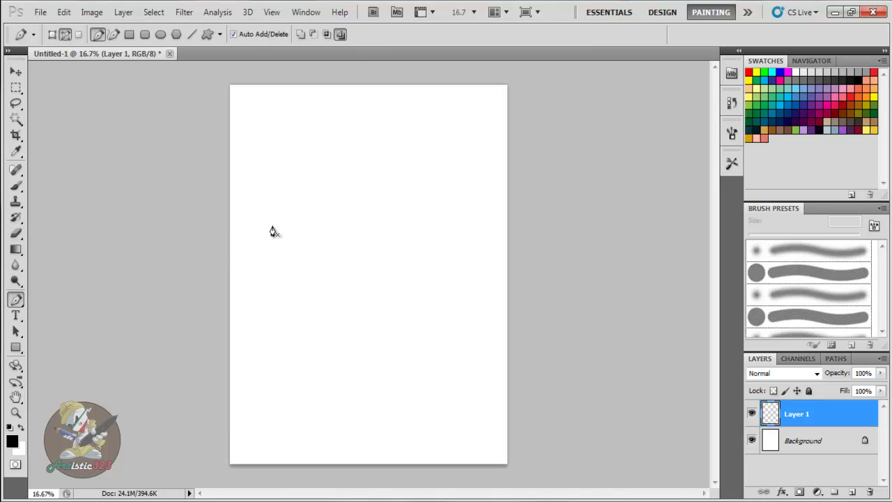
pyautogui.press('i')
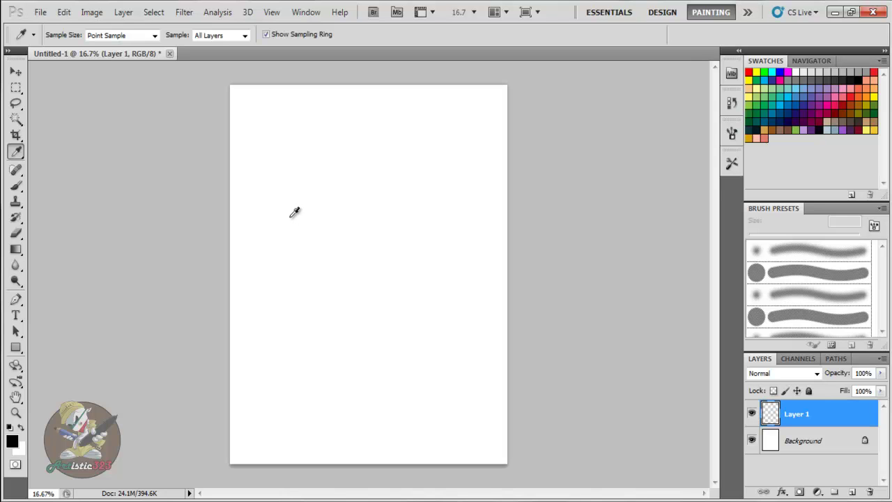
pyautogui.press('h')
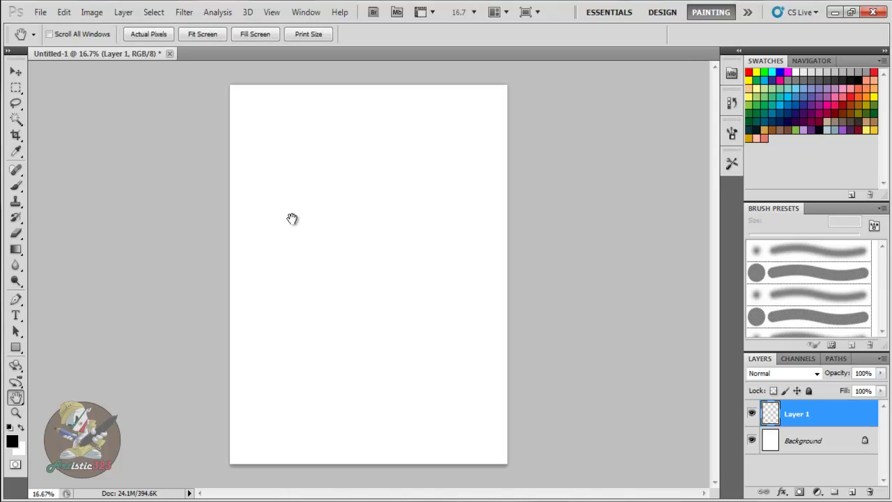
pyautogui.keyDown('ctrl'); pyautogui.click(281, 231); pyautogui.keyUp('ctrl')
pyautogui.moveTo(295, 253); pyautogui.dragTo(283, 207)
pyautogui.moveTo(360, 253); pyautogui.dragTo(398, 289)
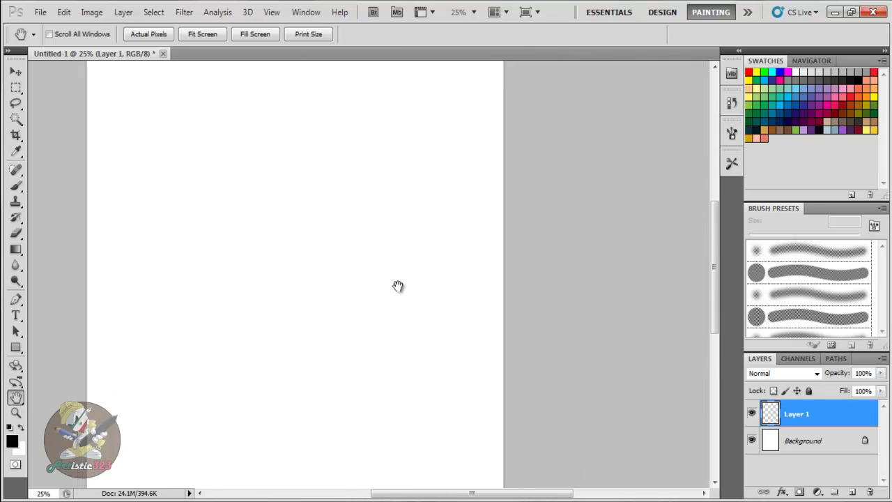
pyautogui.moveTo(714, 286); pyautogui.dragTo(711, 260)
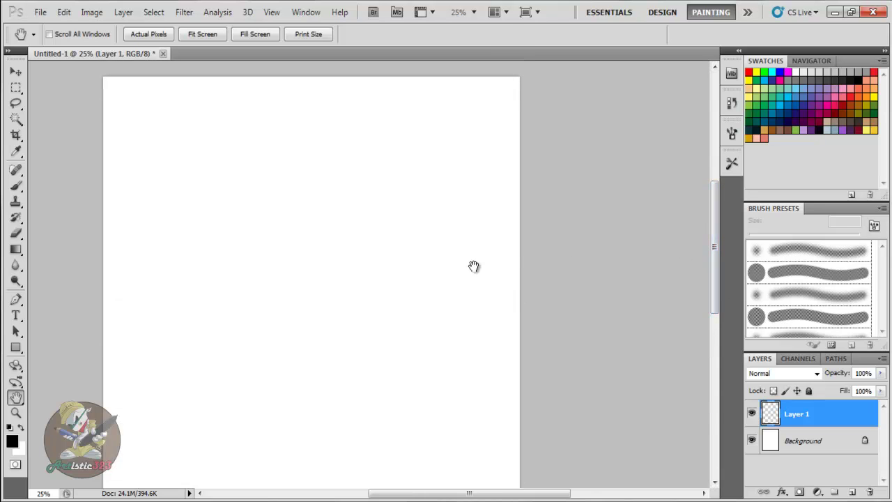
pyautogui.hotkey('ctrl', '0')
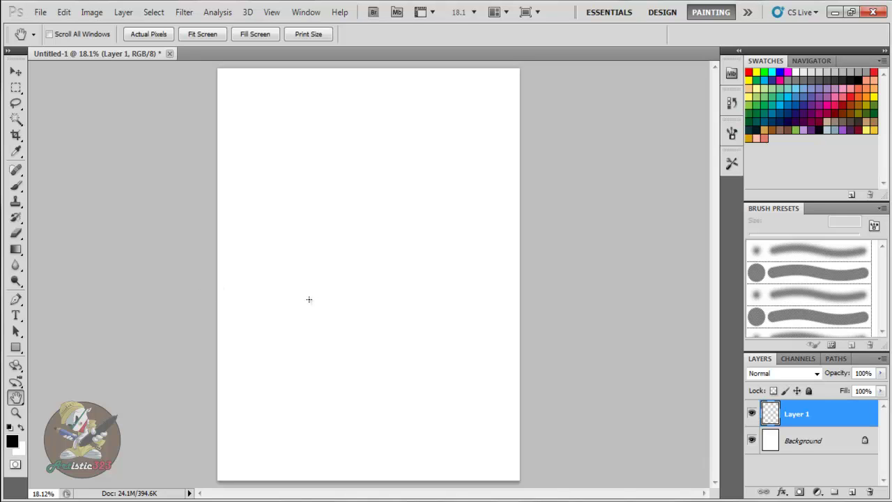
# Step: Activate the Paint Bucket tool in place of the Gradient tool
pyautogui.press('g')
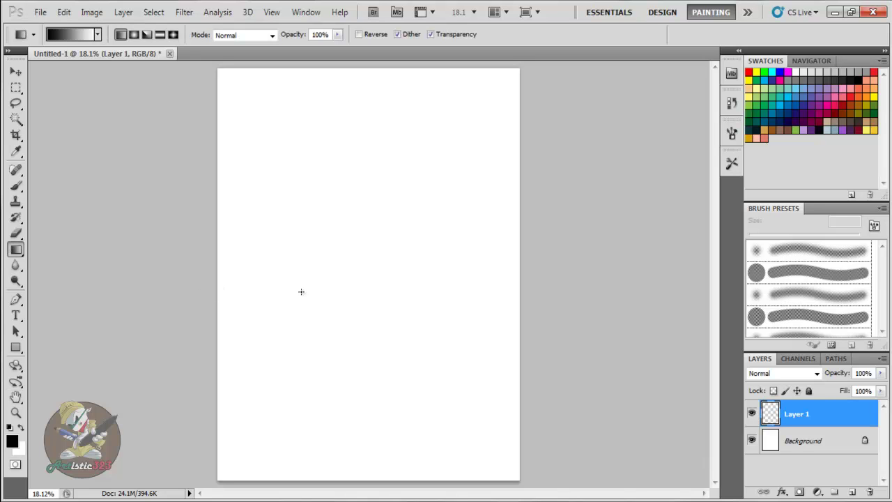
pyautogui.rightClick(28, 252)
pyautogui.click(49, 264)
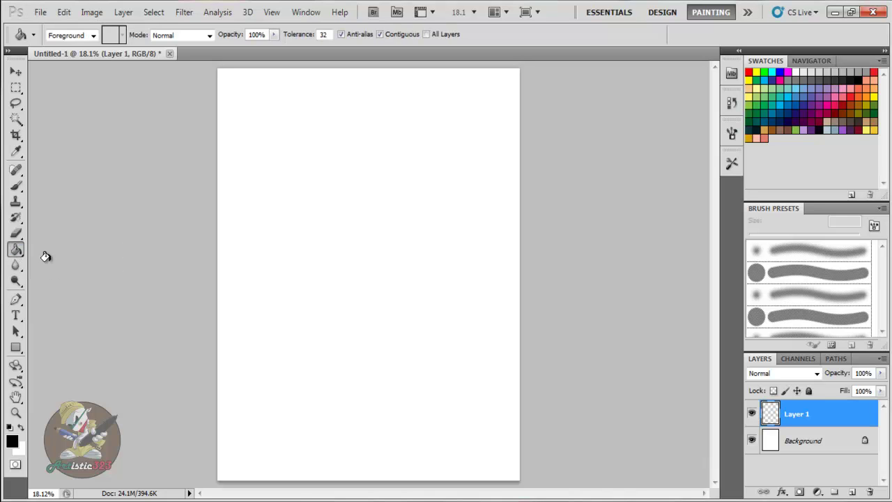
# Step: Paint a solid black blob in the upper-left area of the canvas with the 300 px Brush tool
pyautogui.press('b')
pyautogui.moveTo(296, 146)
pyautogui.mouseDown()
pyautogui.moveTo(315, 162)
pyautogui.moveTo(319, 152)
pyautogui.moveTo(322, 174)
pyautogui.mouseUp()
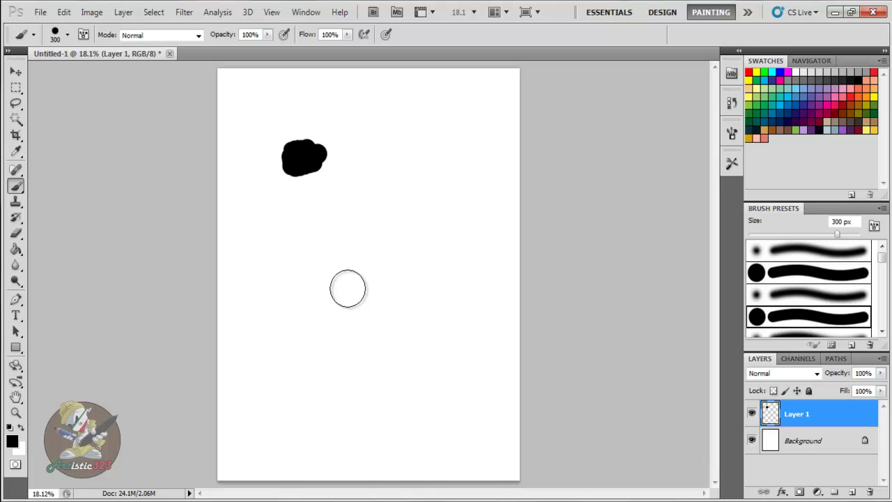
# Step: Switch from the Paint Bucket tool to the Gradient tool and back to the Paint Bucket
pyautogui.press('g')
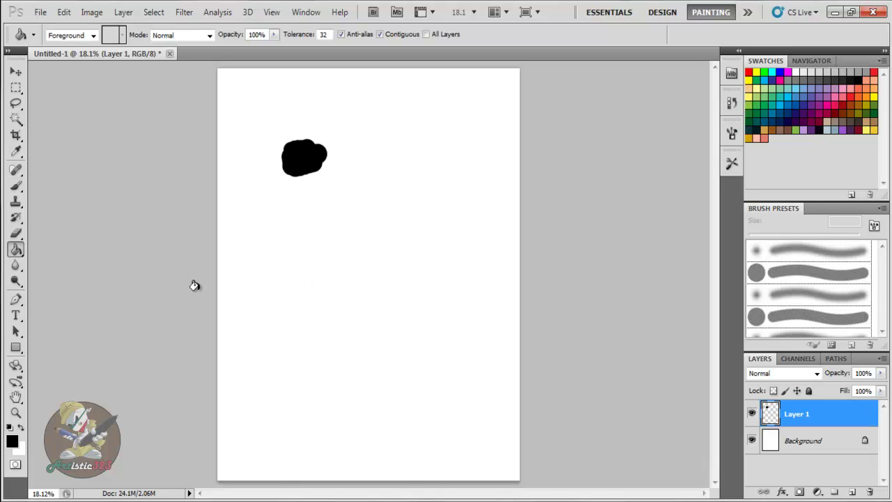
pyautogui.click(16, 250)
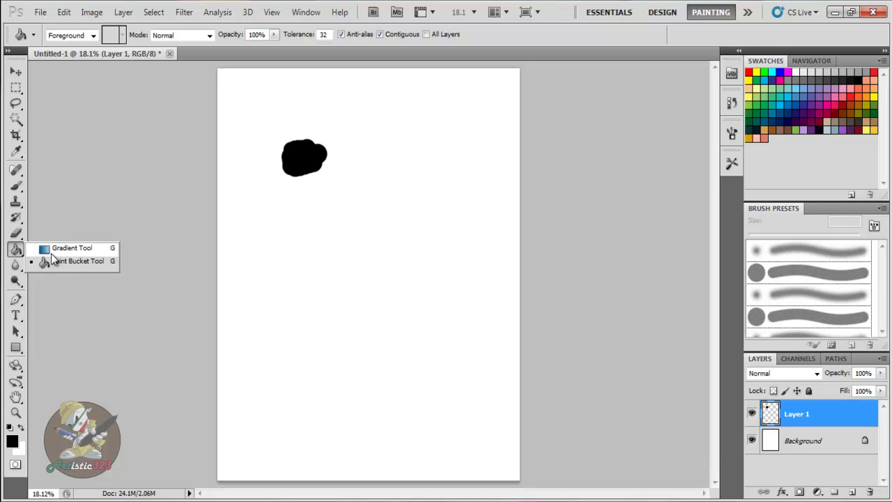
pyautogui.click(52, 250)
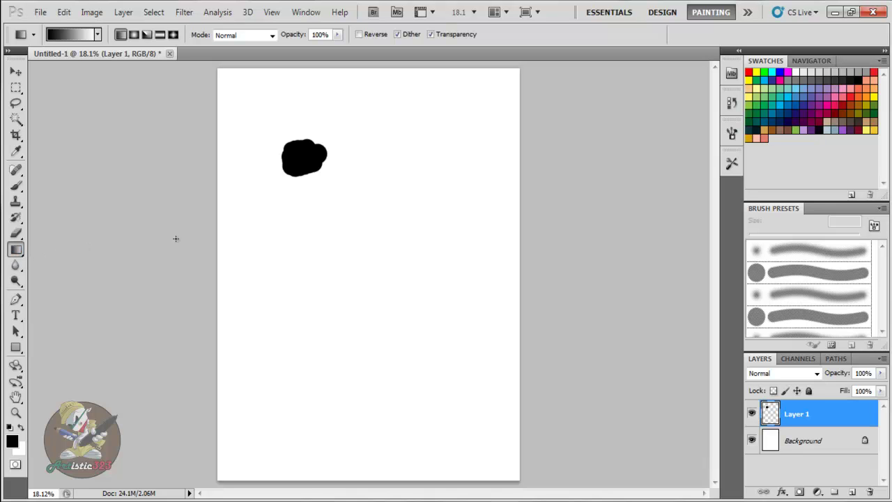
pyautogui.click(15, 249)
pyautogui.click(50, 265)
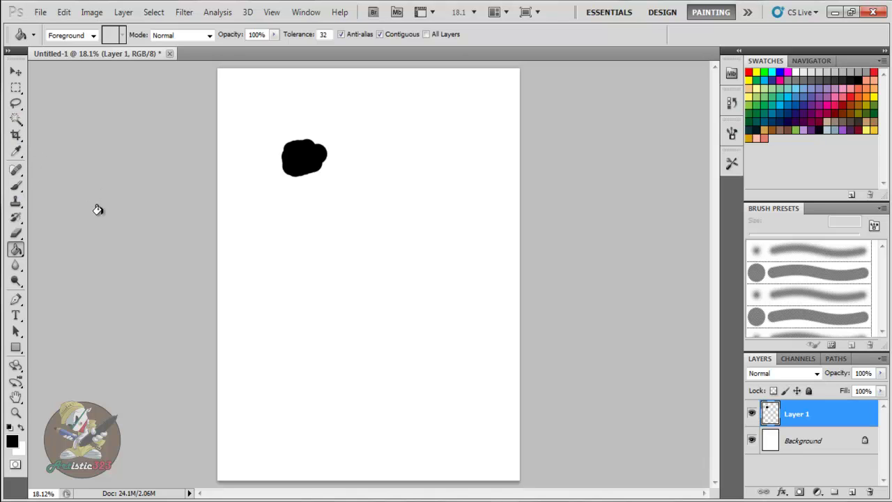
# Step: Activate the Pen tool and review the variants grouped with it
pyautogui.press('p')
pyautogui.rightClick(15, 299)
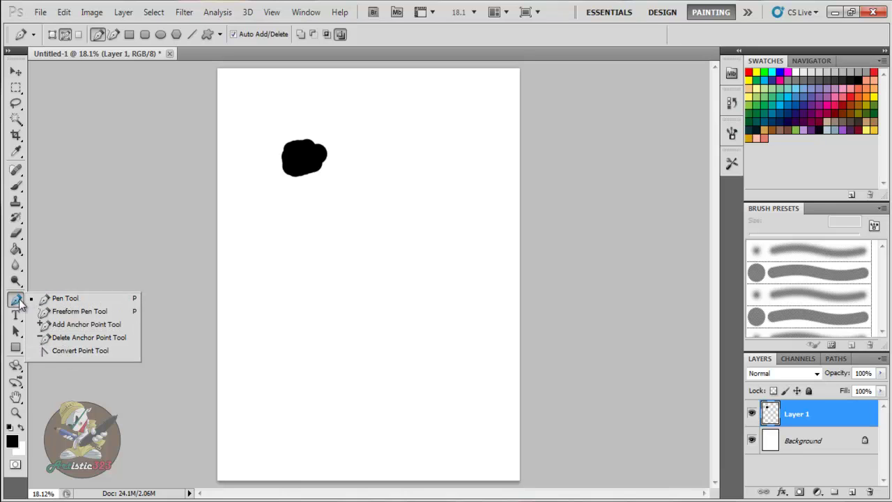
pyautogui.click(14, 300)
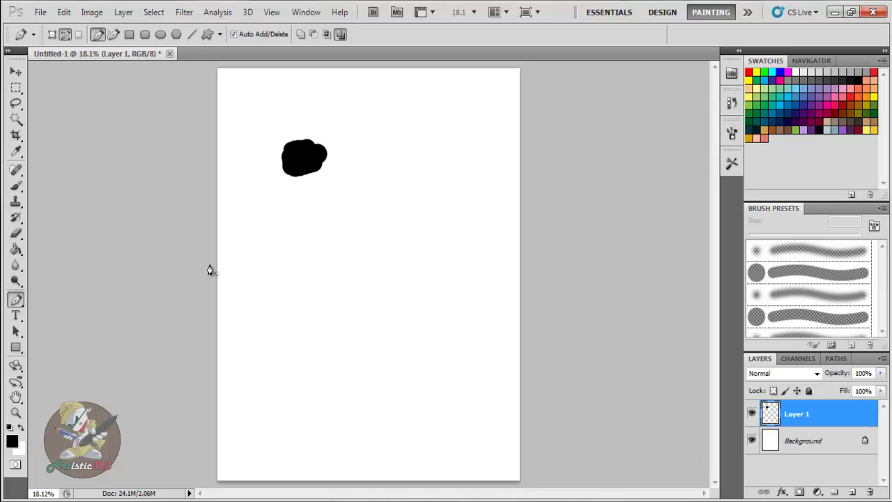
# Step: Activate the Dodge tool and review the Burn and Sponge tools grouped with it
pyautogui.press('o')
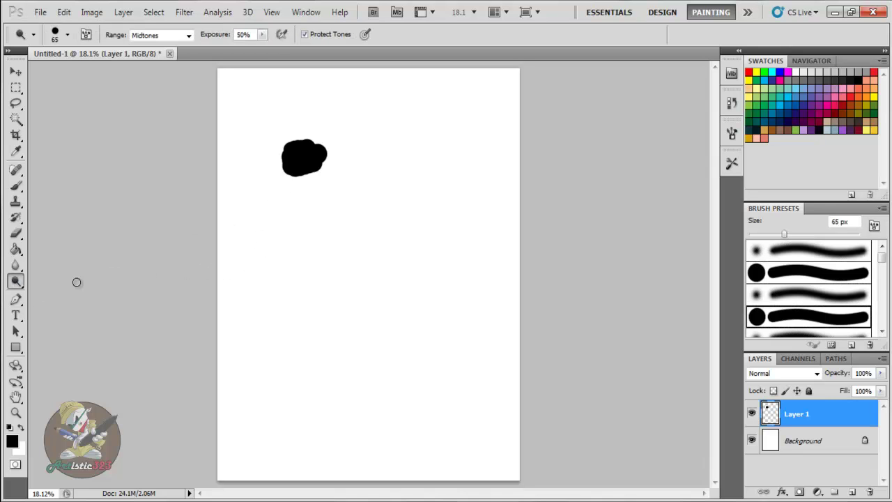
pyautogui.click(16, 282)
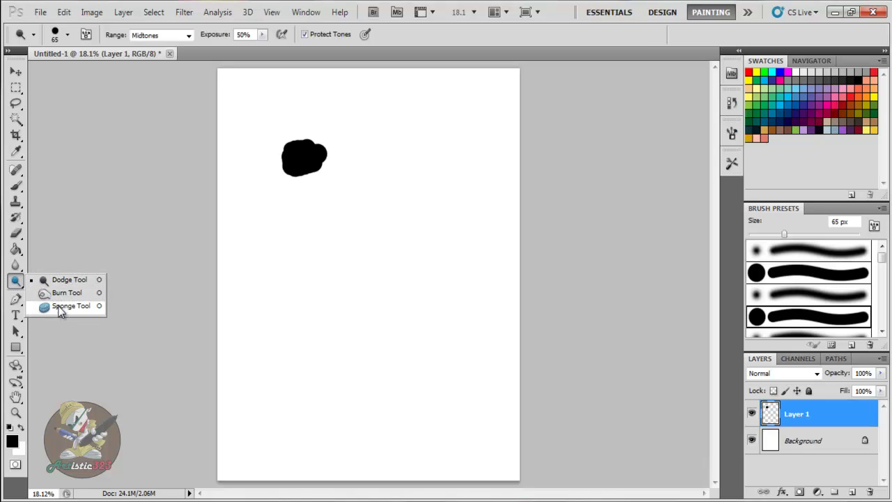
pyautogui.click(53, 298)
pyautogui.click(16, 282)
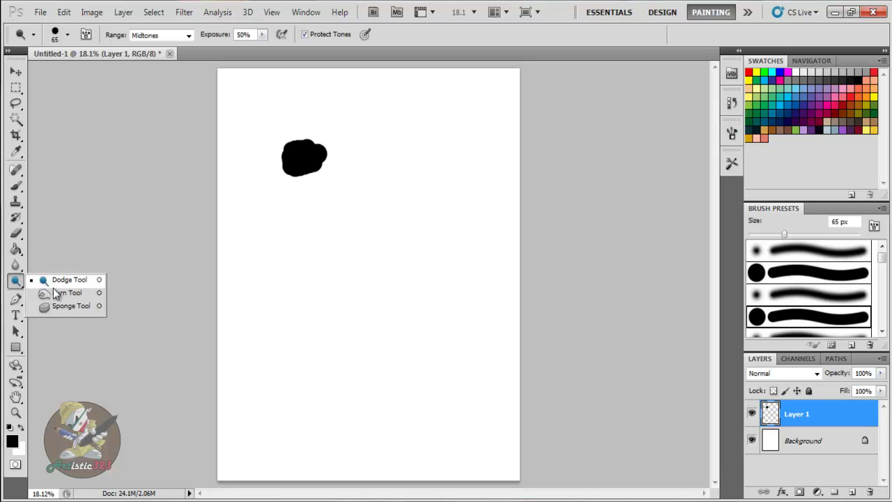
pyautogui.click(56, 310)
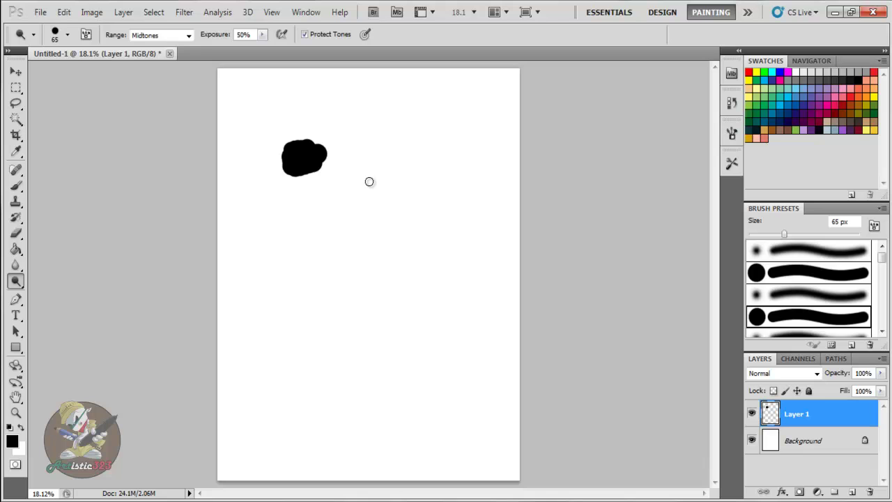
# Step: Lasso a freehand selection around the black blob and try shifting the selected part with the Move tool
pyautogui.press('l')
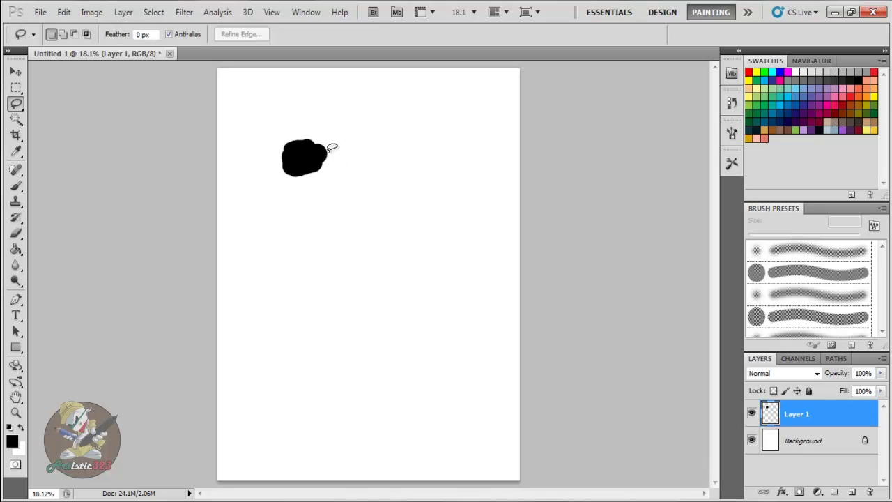
pyautogui.moveTo(330, 131)
pyautogui.mouseDown()
pyautogui.moveTo(265, 132)
pyautogui.moveTo(255, 178)
pyautogui.moveTo(292, 208)
pyautogui.moveTo(347, 149)
pyautogui.mouseUp()
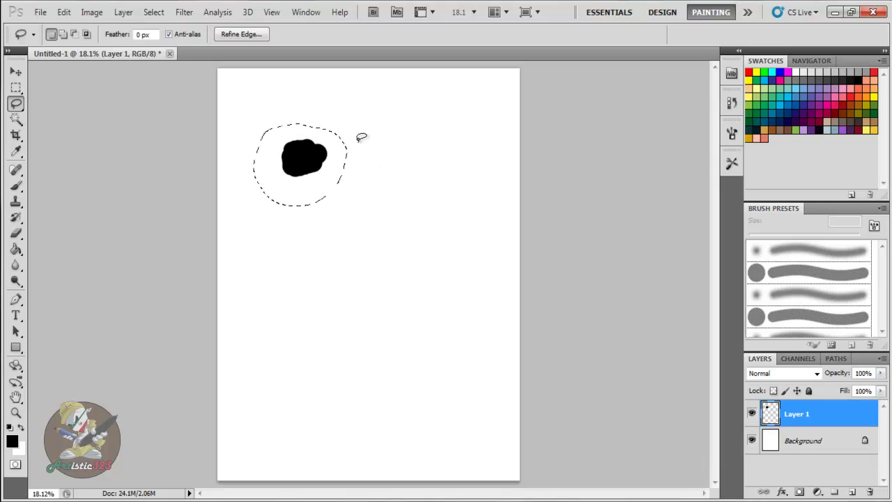
pyautogui.press('alt')
pyautogui.click(16, 72)
pyautogui.moveTo(256, 156)
pyautogui.mouseDown()
pyautogui.moveTo(218, 175)
pyautogui.moveTo(222, 211)
pyautogui.moveTo(224, 175)
pyautogui.moveTo(297, 136)
pyautogui.mouseUp()
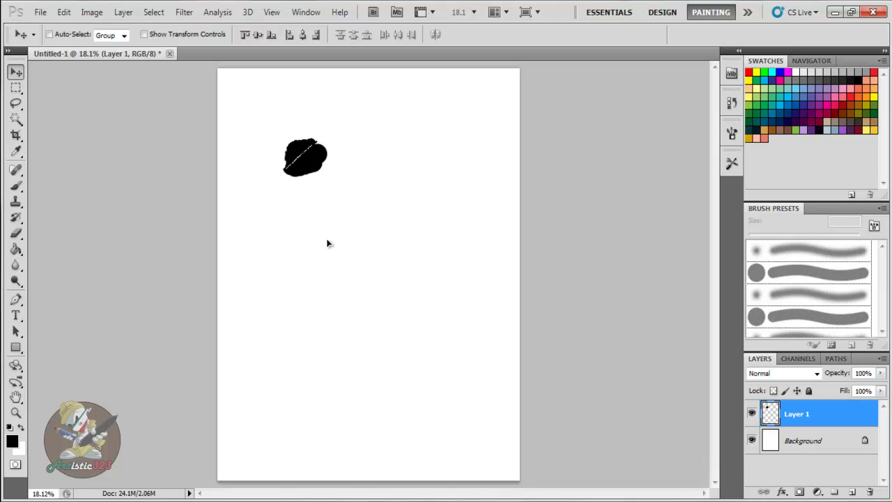
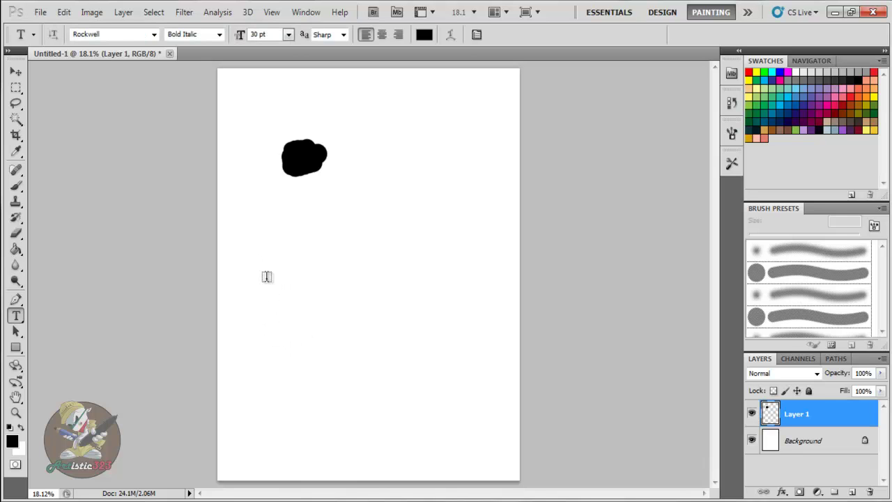
# Step: Add the text "fsdfsdfsdfsd" in the lower half of the canvas in 30 pt Rockwell Bold Italic
pyautogui.click(274, 317)
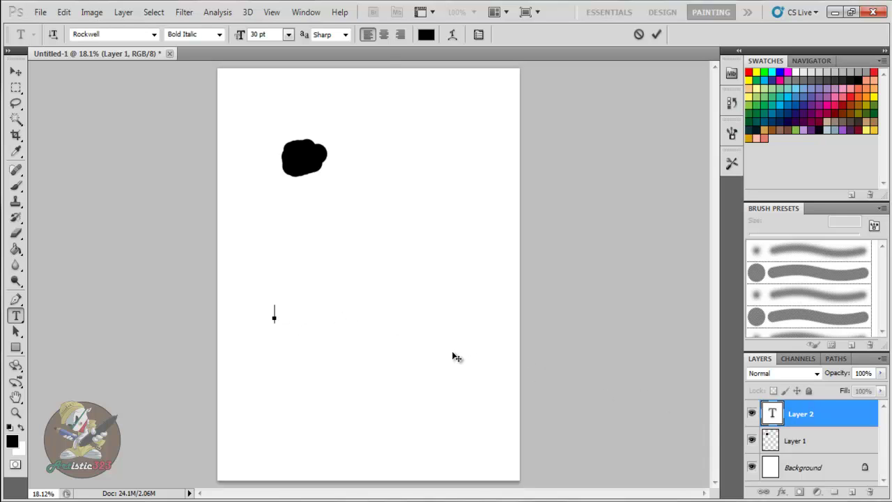
pyautogui.write('fsdfsdfsdfsd')
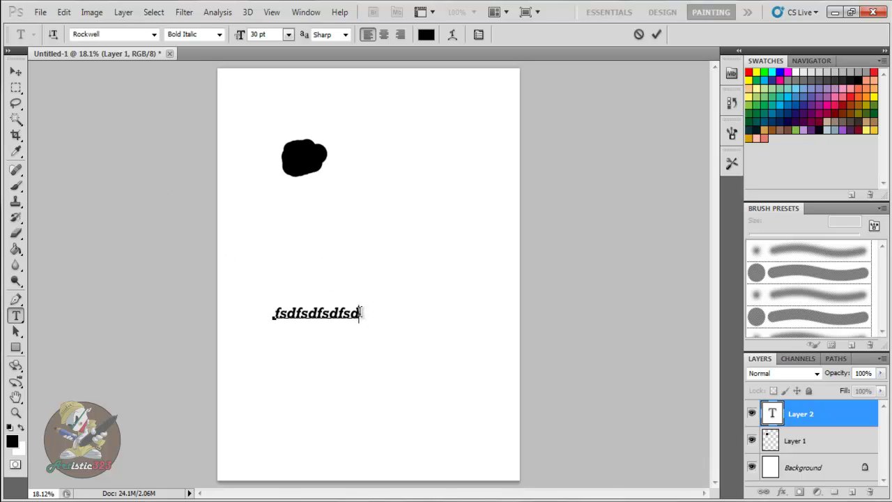
# Step: Select the whole text string, try it at 48 pt, and set its size back to 30 pt
pyautogui.moveTo(360, 314); pyautogui.dragTo(286, 319)
pyautogui.moveTo(360, 314); pyautogui.dragTo(262, 314)
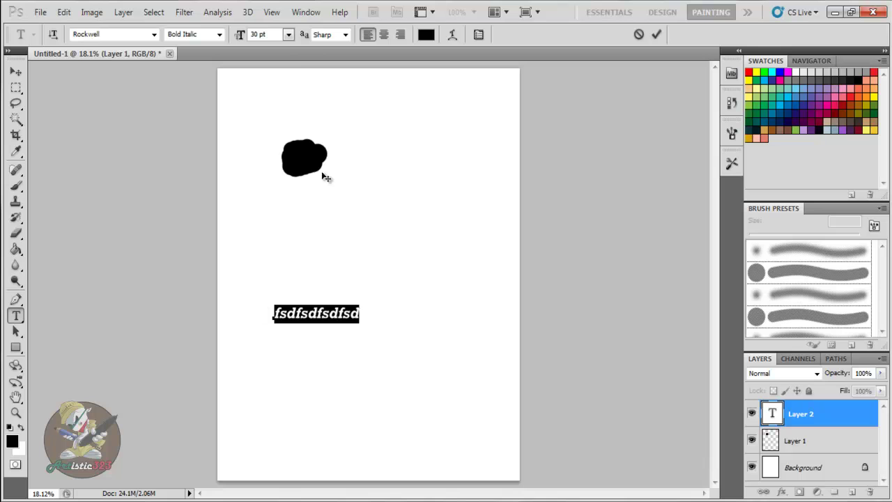
pyautogui.click(285, 36)
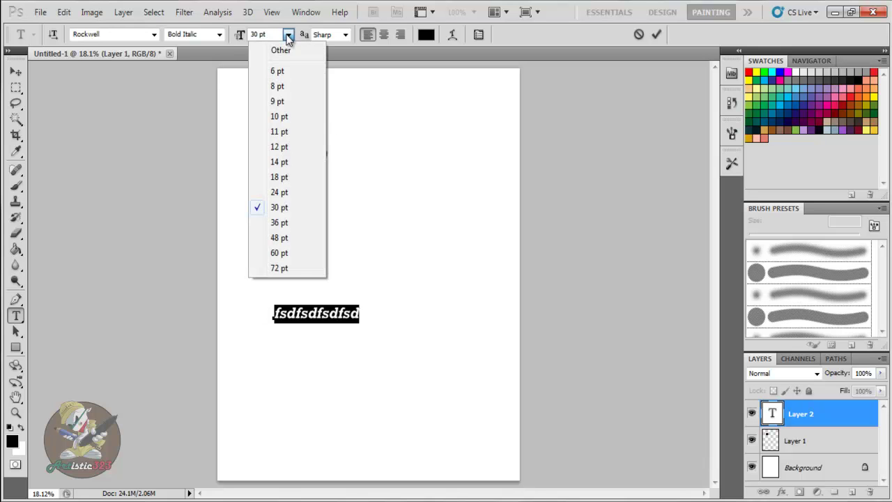
pyautogui.click(280, 236)
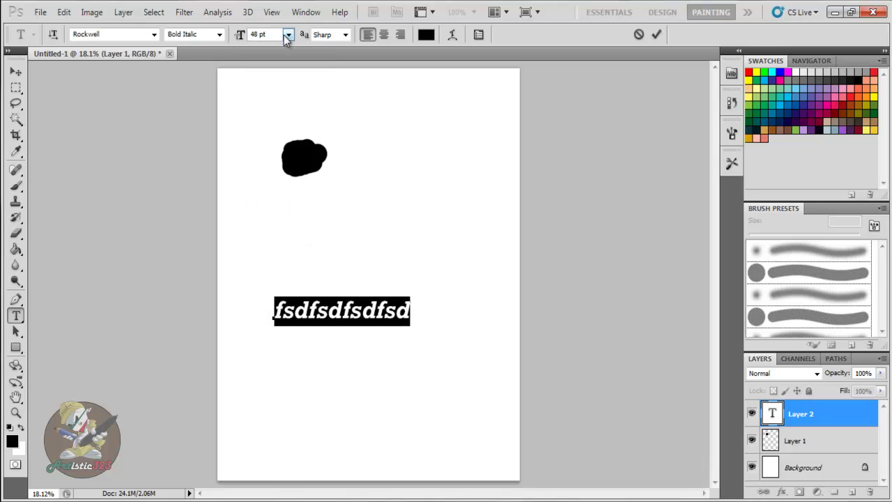
pyautogui.click(287, 35)
pyautogui.click(278, 210)
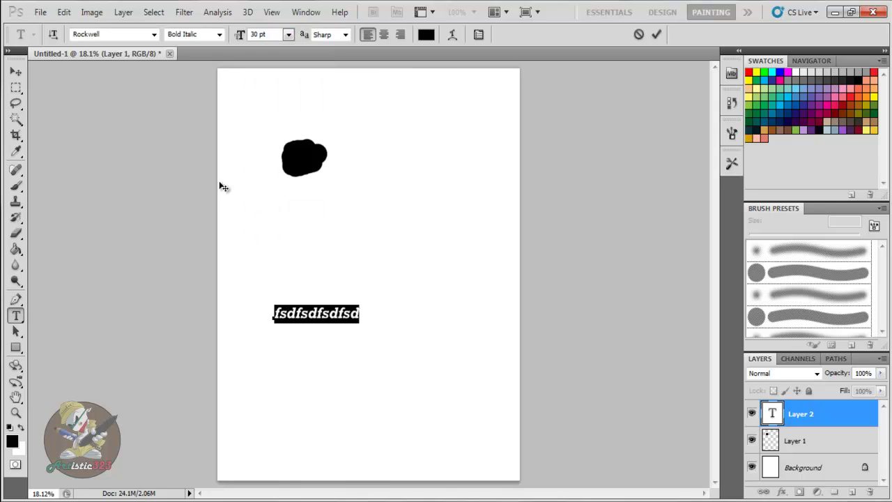
# Step: Try the Vijaya and Wingdings fonts on the selected text and settle on Meiryo
pyautogui.click(154, 35)
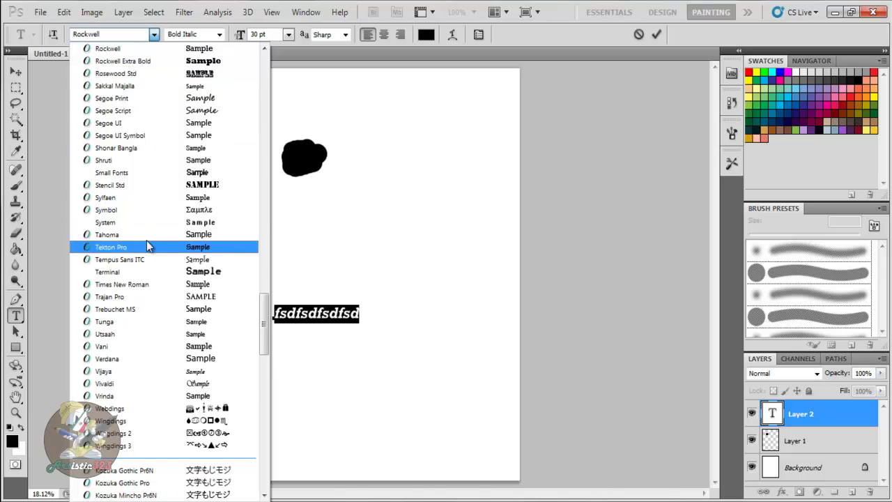
pyautogui.click(136, 372)
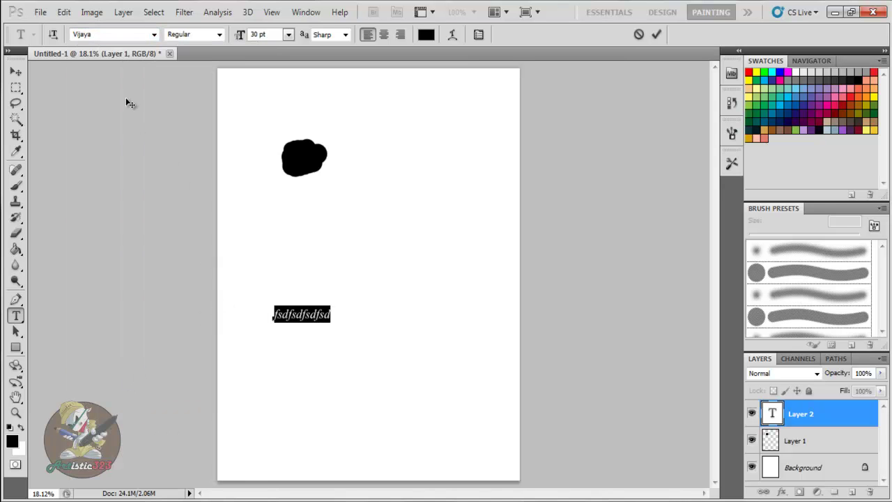
pyautogui.click(153, 34)
pyautogui.scroll(4, 149, 105)
pyautogui.click(150, 100)
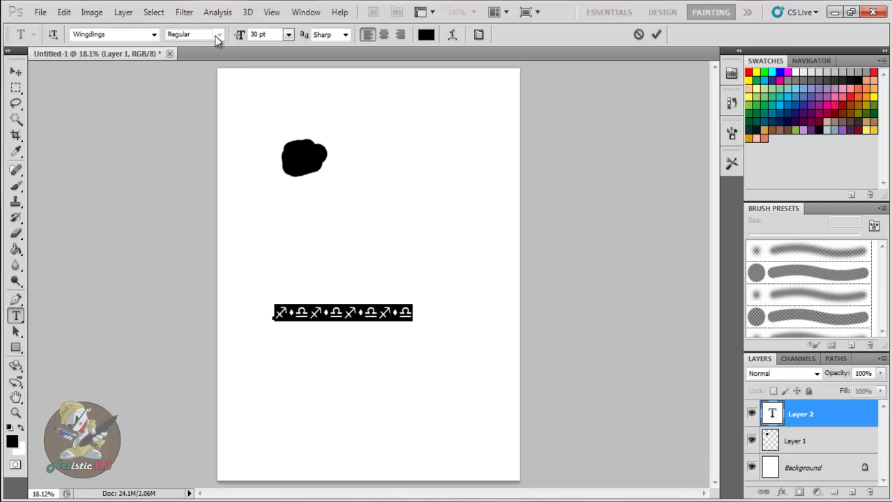
pyautogui.click(119, 32)
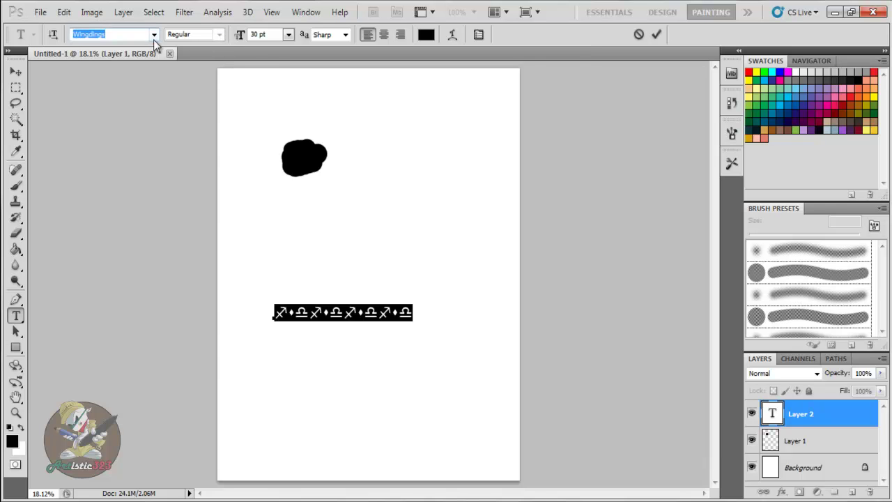
pyautogui.click(154, 36)
pyautogui.click(143, 143)
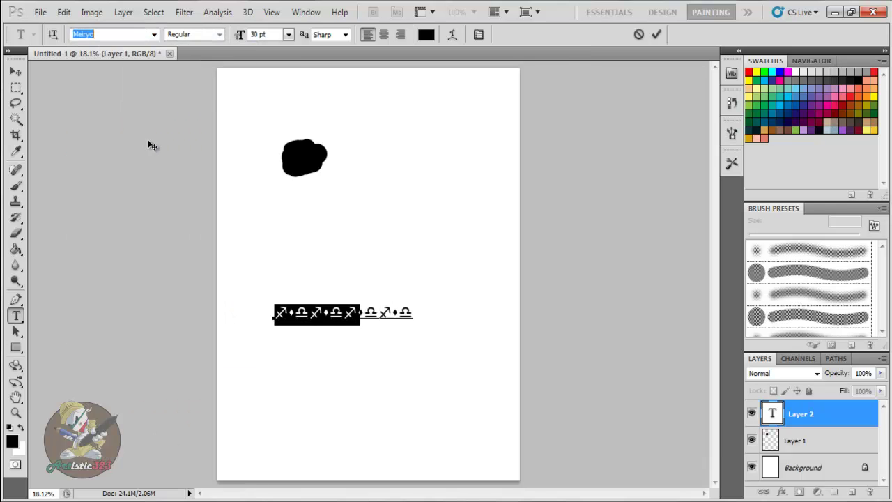
# Step: Try the Italic and Bold styles on the selected text and settle on Bold Italic
pyautogui.click(219, 35)
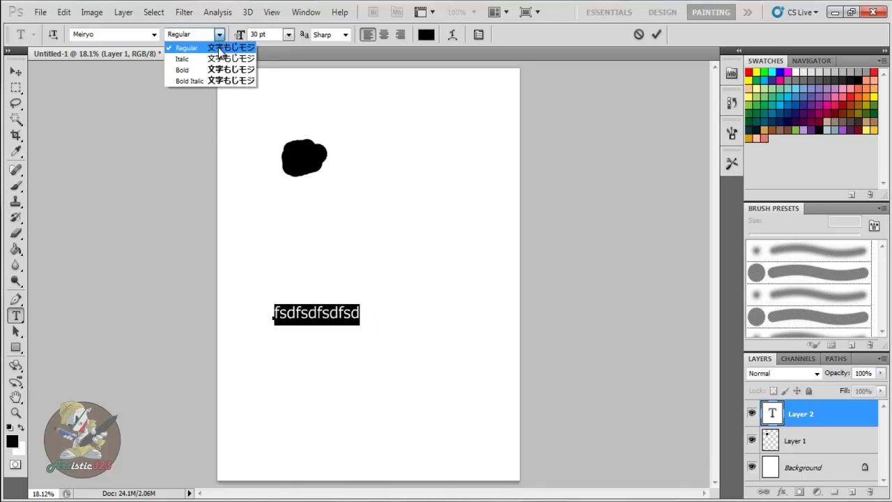
pyautogui.click(184, 60)
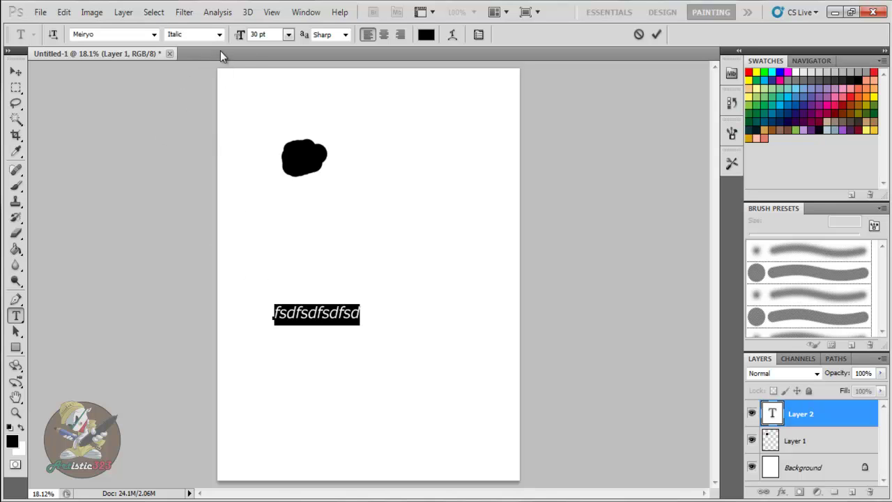
pyautogui.click(219, 35)
pyautogui.click(193, 69)
pyautogui.click(216, 35)
pyautogui.click(195, 79)
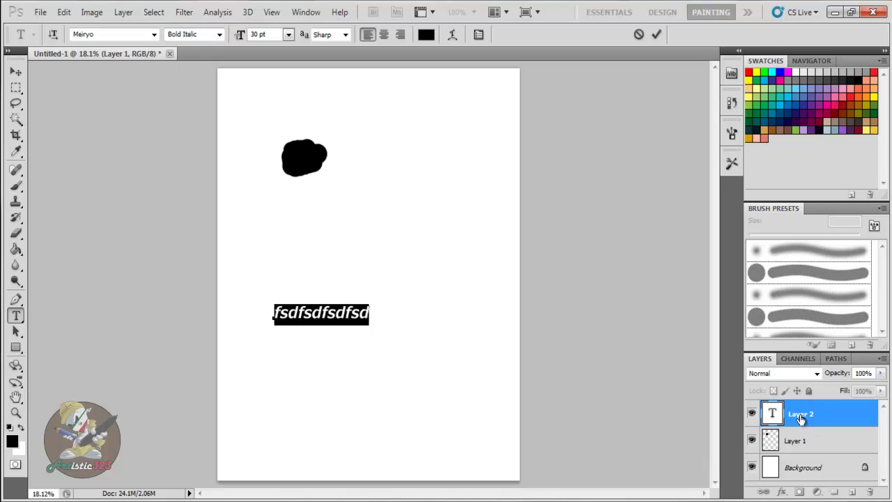
# Step: Delete the text layer
pyautogui.moveTo(771, 416); pyautogui.dragTo(868, 492)
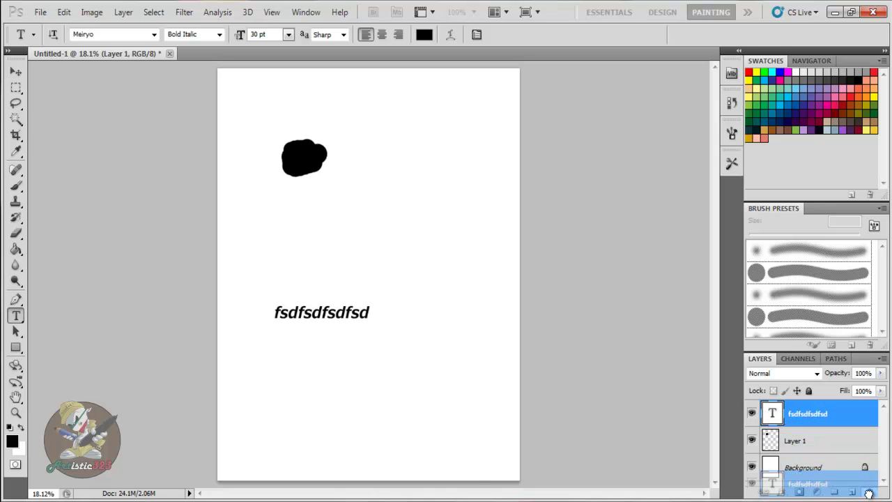
pyautogui.moveTo(868, 491); pyautogui.dragTo(868, 492)
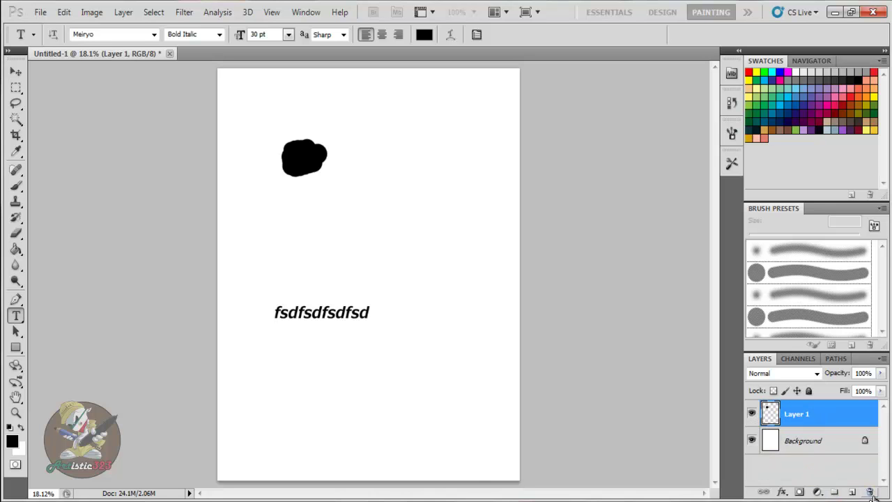
# Step: Add an empty layer directly above the Background, delete it again, and reselect Layer 1
pyautogui.click(807, 450)
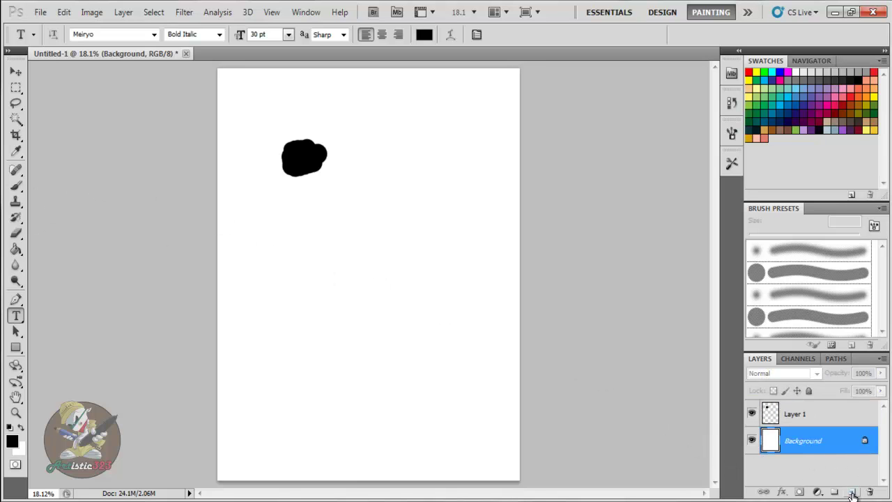
pyautogui.click(852, 492)
pyautogui.moveTo(816, 439); pyautogui.dragTo(871, 492)
pyautogui.click(802, 414)
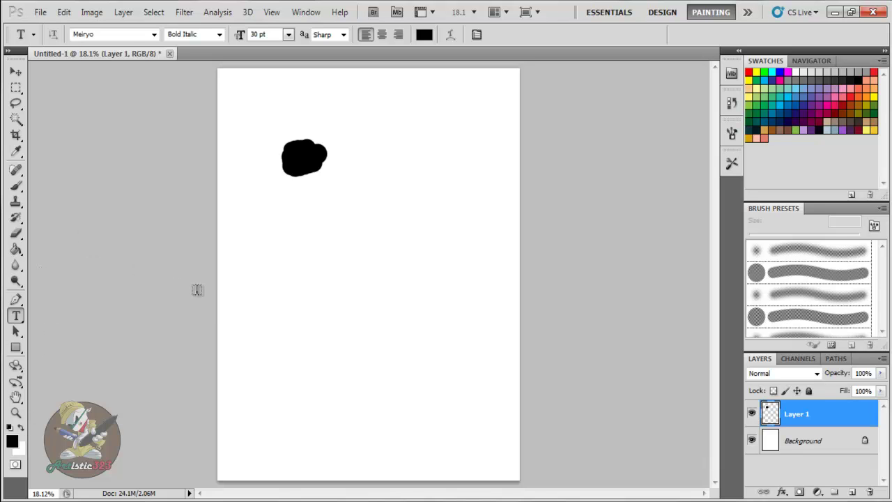
# Step: Activate the Brush tool, pick red as the foreground colour, and swap it with the background colour
pyautogui.press('b')
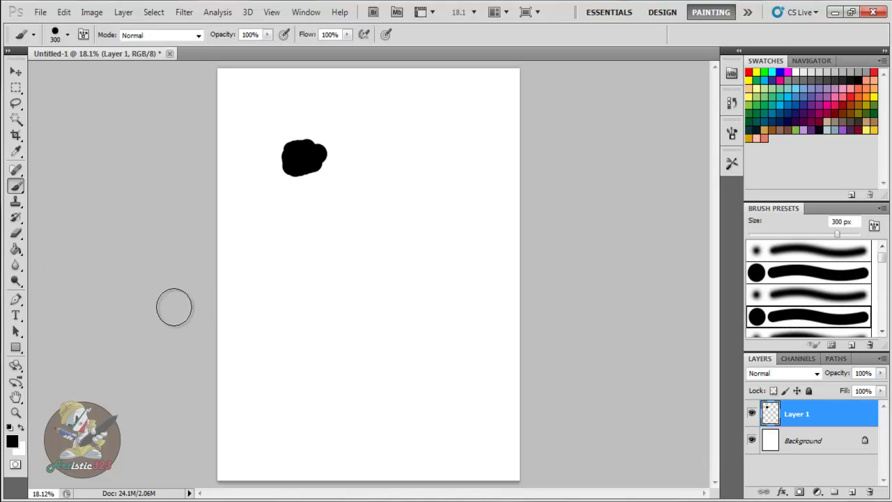
pyautogui.click(12, 440)
pyautogui.click(439, 147)
pyautogui.click(577, 113)
pyautogui.click(21, 428)
# Step: Set the foreground colour to the blue 1d39c8
pyautogui.click(12, 440)
pyautogui.moveTo(474, 289); pyautogui.dragTo(471, 183)
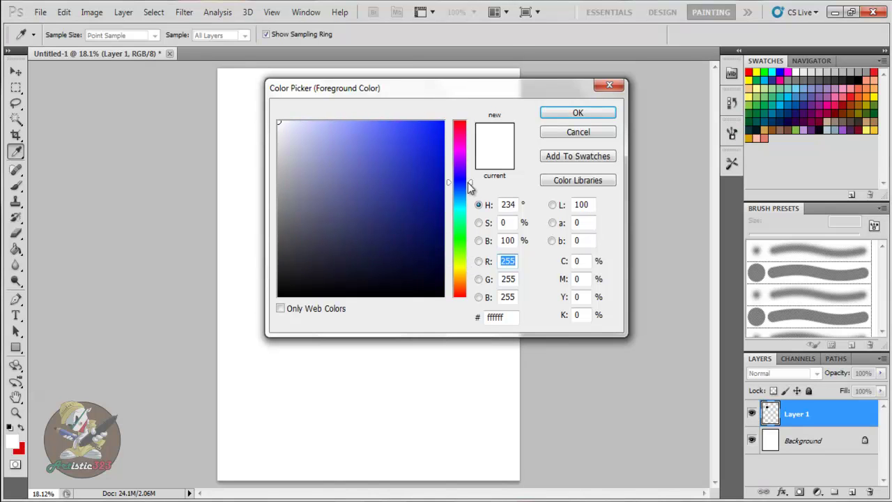
pyautogui.click(420, 159)
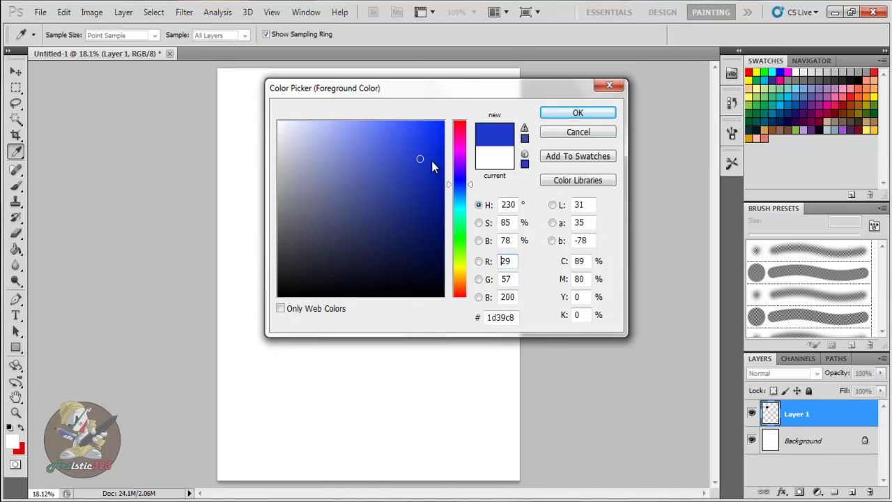
pyautogui.click(579, 113)
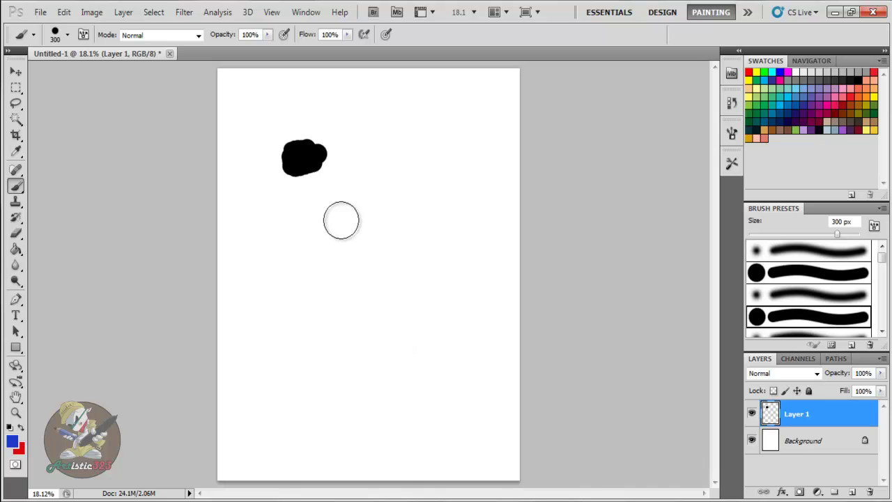
# Step: Paint overlapping blue and red blobs below the black one, swapping the foreground and background colours between strokes
pyautogui.moveTo(335, 210)
pyautogui.mouseDown()
pyautogui.moveTo(362, 207)
pyautogui.moveTo(358, 193)
pyautogui.moveTo(344, 191)
pyautogui.moveTo(353, 231)
pyautogui.moveTo(327, 224)
pyautogui.mouseUp()
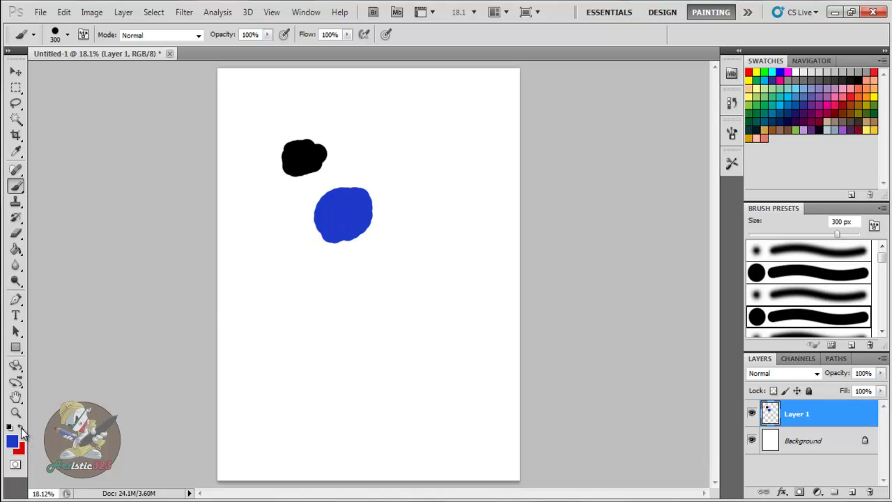
pyautogui.moveTo(370, 185)
pyautogui.mouseDown()
pyautogui.moveTo(391, 192)
pyautogui.moveTo(396, 215)
pyautogui.mouseUp()
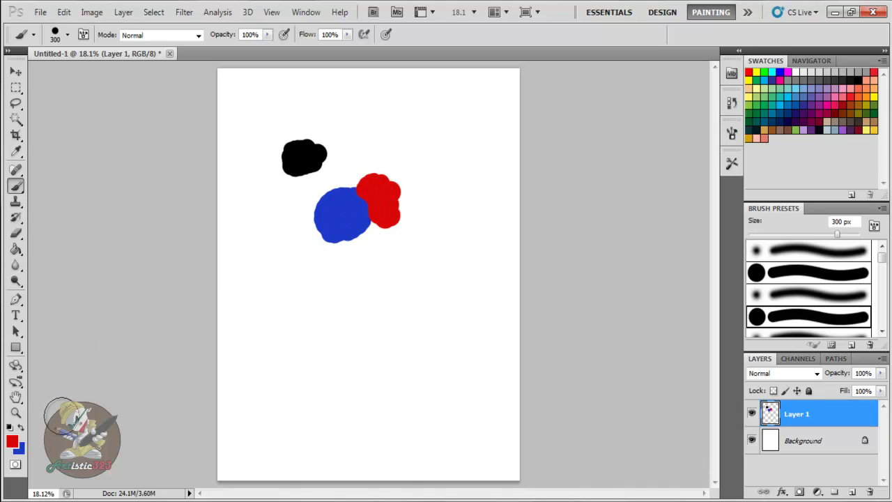
pyautogui.press('x')
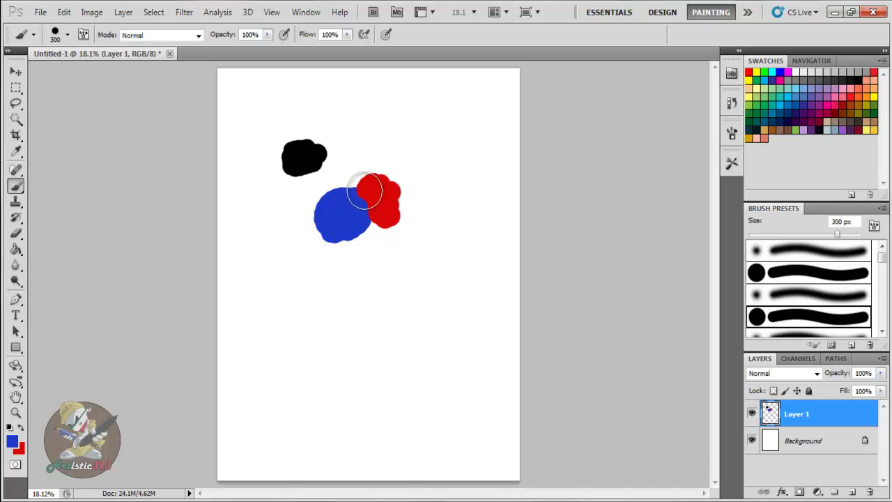
pyautogui.moveTo(364, 202)
pyautogui.mouseDown()
pyautogui.moveTo(375, 188)
pyautogui.moveTo(388, 214)
pyautogui.mouseUp()
pyautogui.press('x')
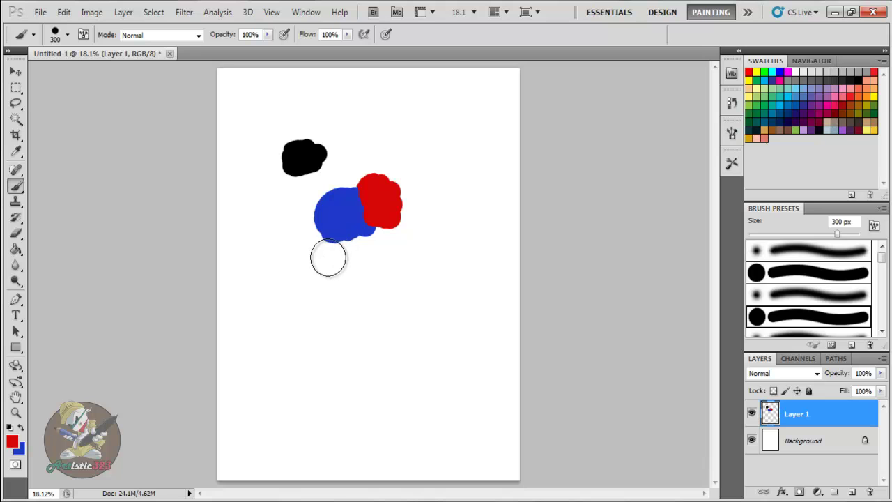
# Step: Lasso a freehand selection around the blue and red blobs and copy it to a new layer
pyautogui.press('l')
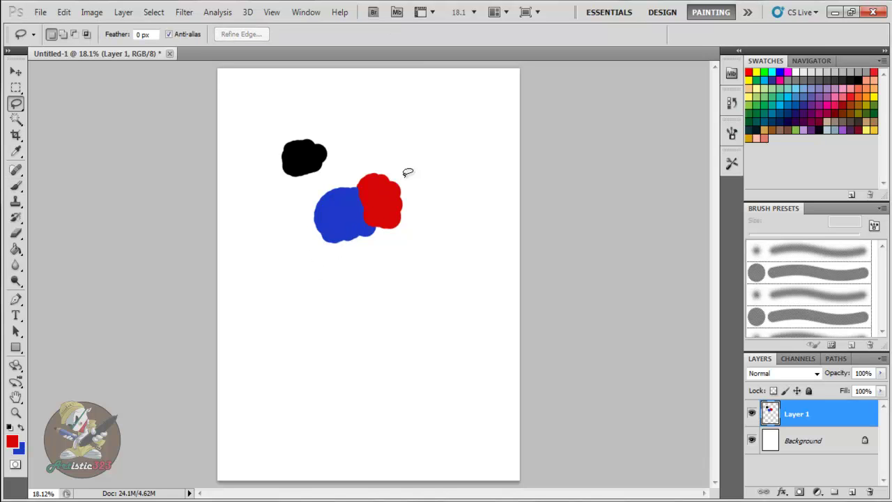
pyautogui.moveTo(396, 160); pyautogui.dragTo(302, 193)
pyautogui.moveTo(341, 262)
pyautogui.mouseDown()
pyautogui.moveTo(387, 258)
pyautogui.moveTo(427, 198)
pyautogui.mouseUp()
pyautogui.moveTo(398, 153); pyautogui.dragTo(395, 159)
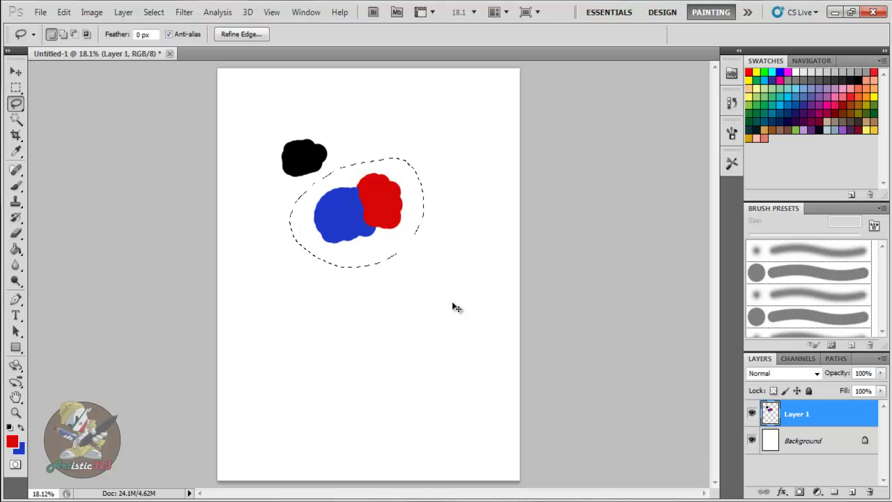
pyautogui.hotkey('ctrl', 'j')
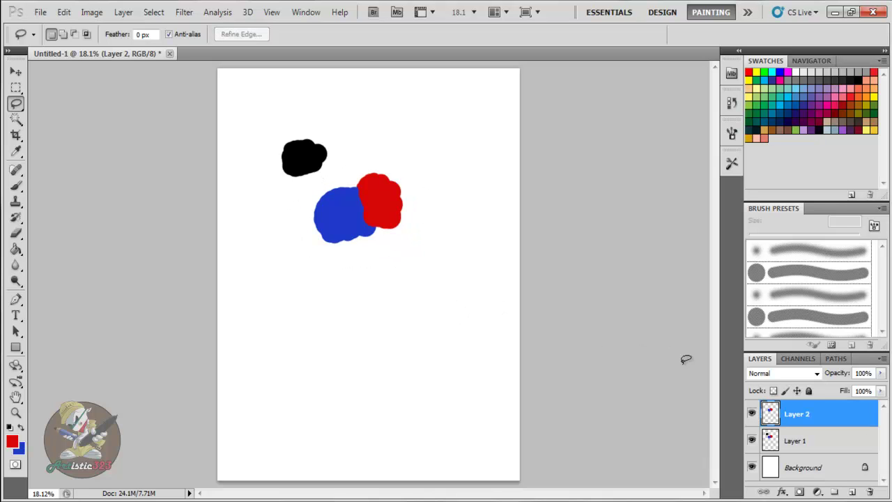
# Step: Toggle the visibility of Layer 1 and Layer 2 to compare their contents, and delete Layer 2
pyautogui.click(751, 439)
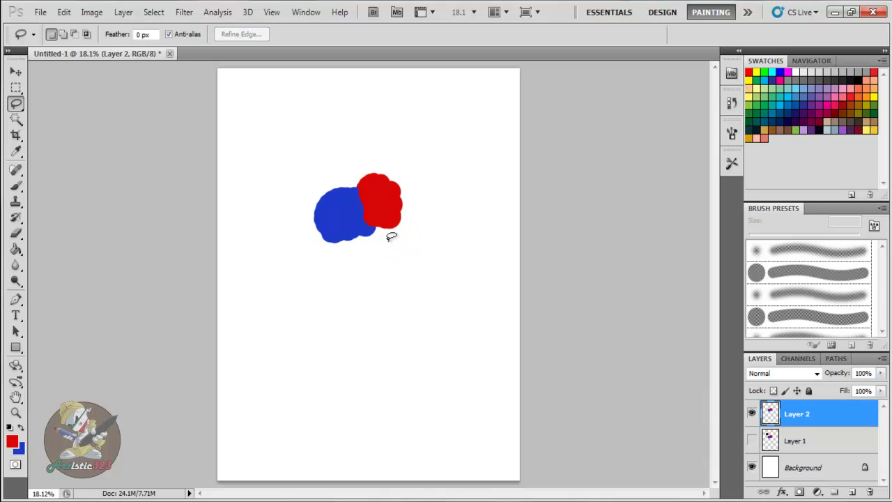
pyautogui.click(752, 414)
pyautogui.click(752, 413)
pyautogui.click(752, 414)
pyautogui.click(752, 413)
pyautogui.click(752, 440)
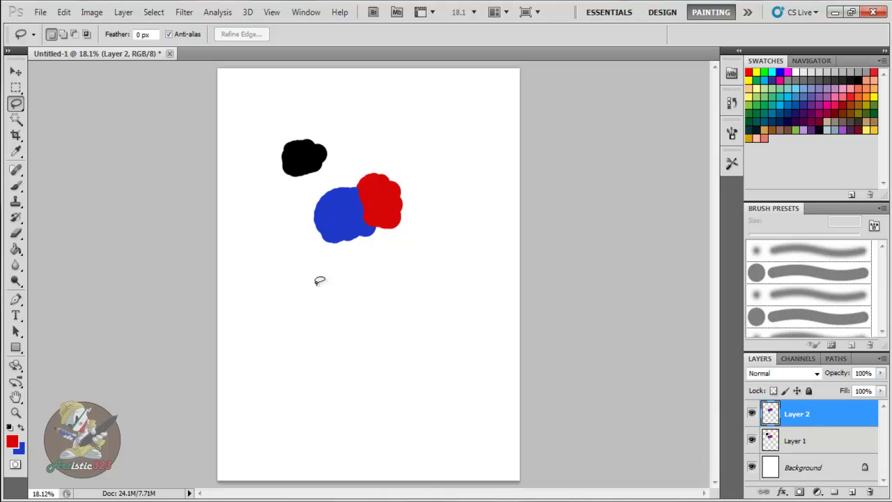
pyautogui.moveTo(784, 420); pyautogui.dragTo(867, 492)
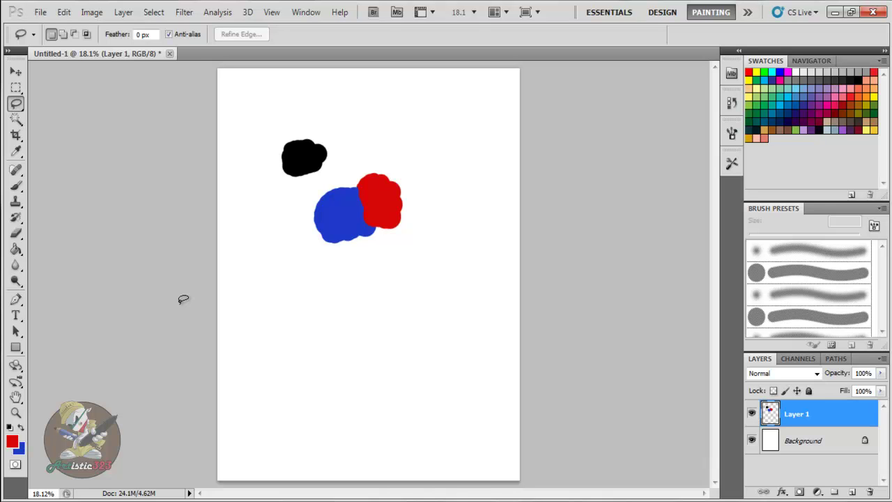
# Step: Zoom in on the canvas to 33.33% with the Zoom tool and fit it back to the screen
pyautogui.press('z')
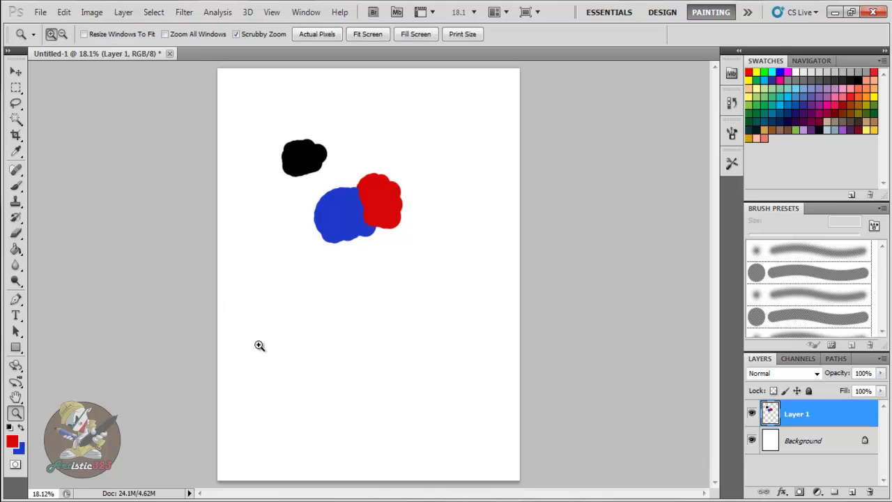
pyautogui.click(309, 322)
pyautogui.click(313, 345)
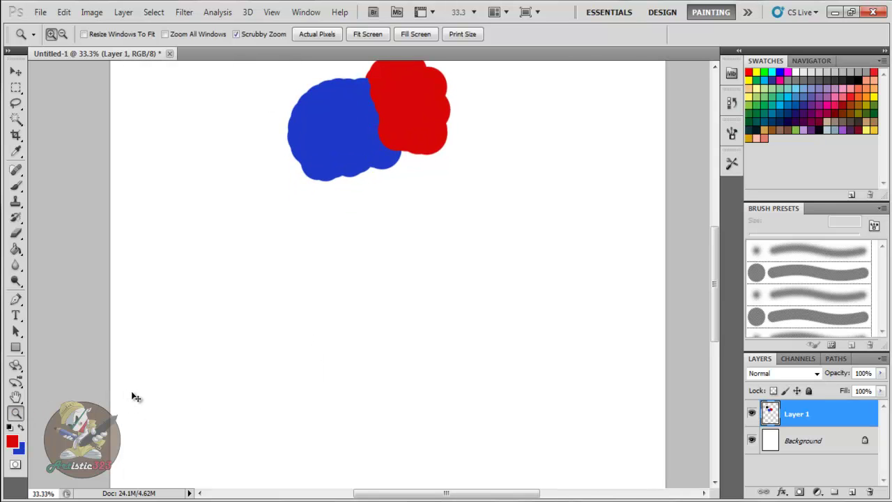
pyautogui.hotkey('ctrl', '0')
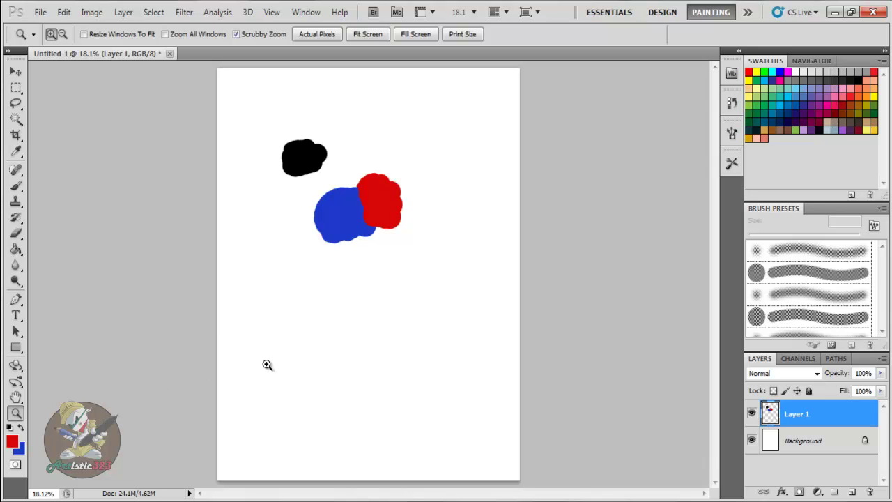
# Step: With the Brush tool active, zoom the canvas in to 33.33% and out to 8.33%, and fit it back to the screen
pyautogui.click(16, 185)
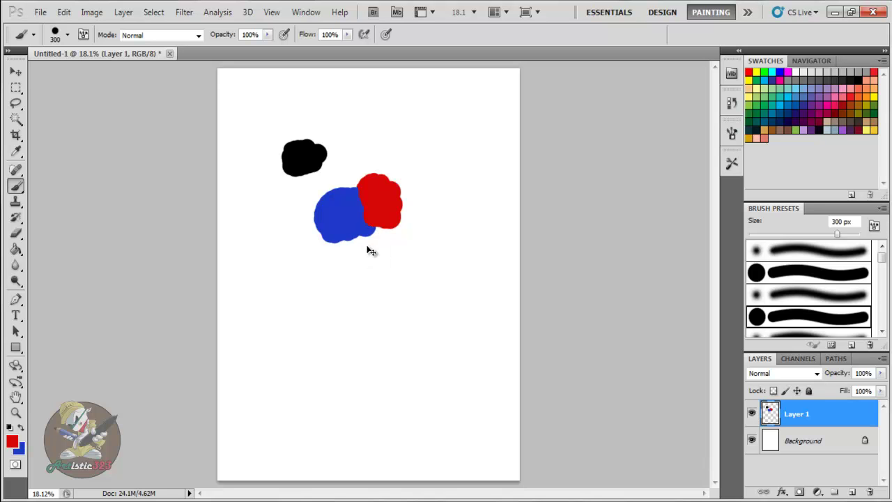
pyautogui.hotkey('ctrl', '+')
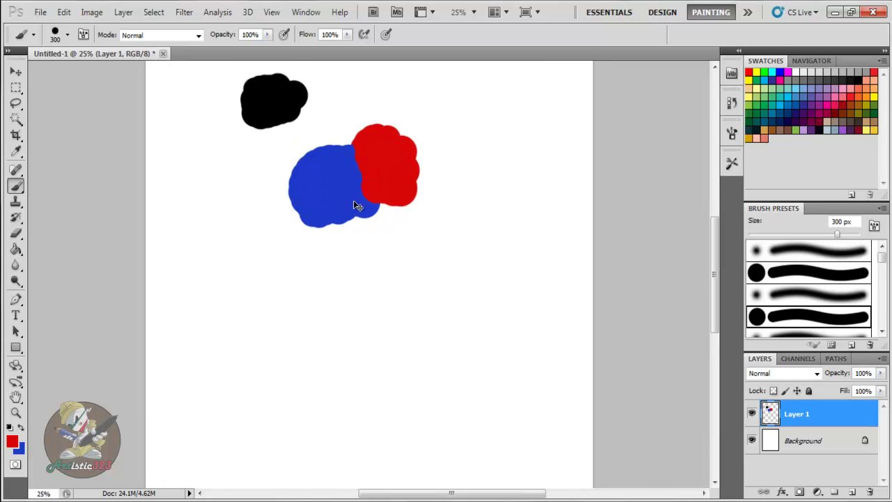
pyautogui.hotkey('ctrl', '+')
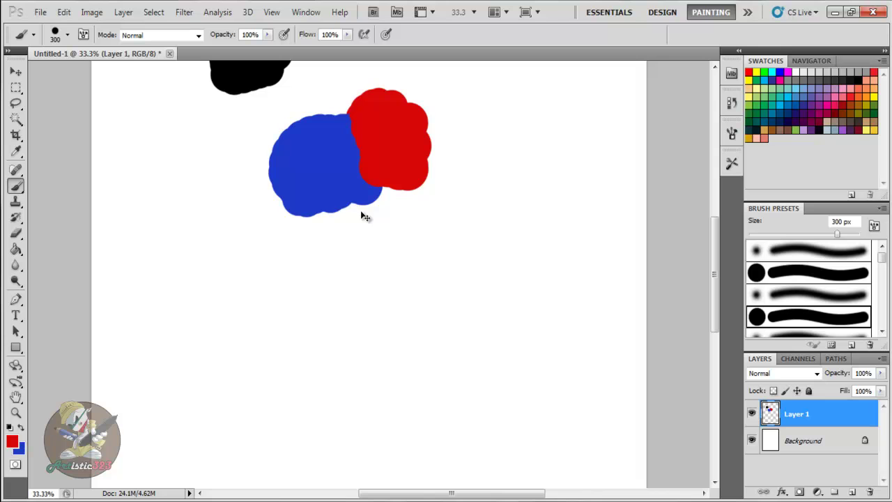
pyautogui.scroll(-1, 362, 214)
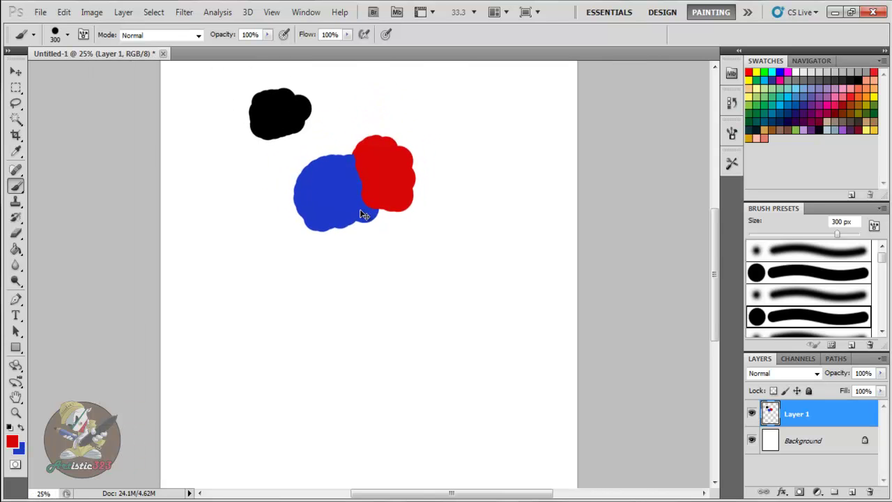
pyautogui.scroll(-1, 362, 215)
pyautogui.scroll(-2, 363, 214)
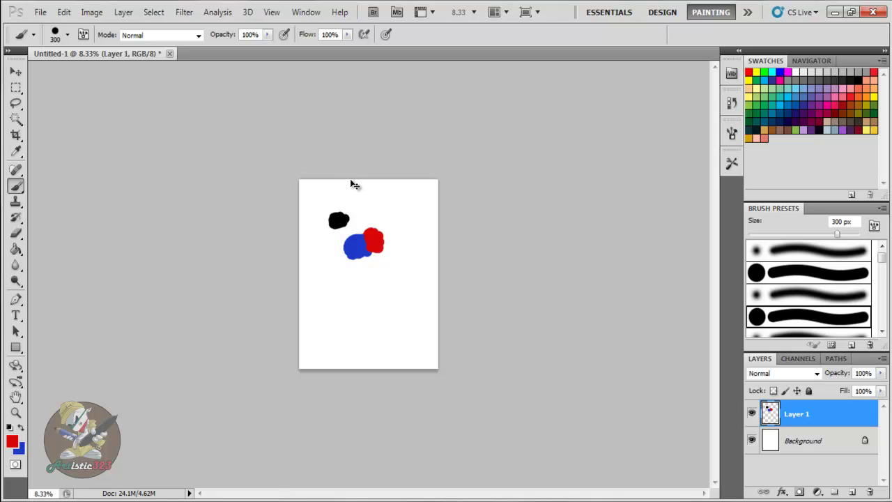
pyautogui.hotkey('ctrl', '0')
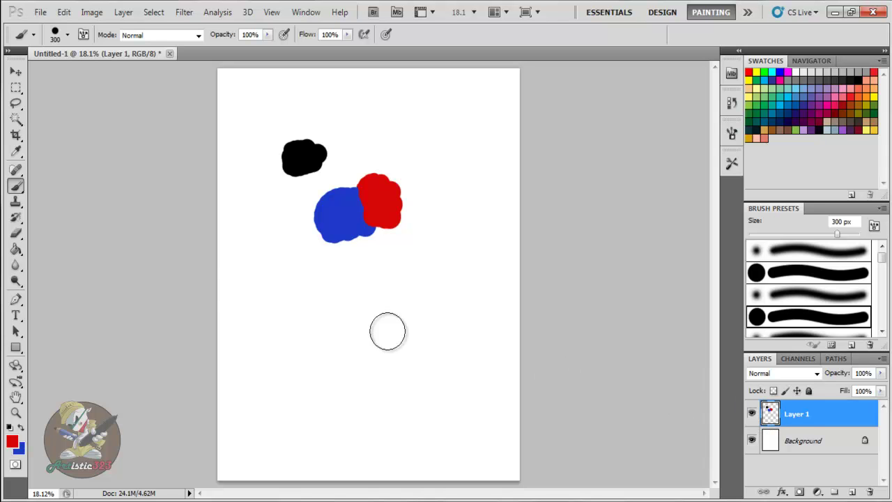
# Step: Lasso the blue and red blobs, copy them to a new layer and hide Layer 1
pyautogui.click(16, 103)
pyautogui.moveTo(398, 160)
pyautogui.mouseDown()
pyautogui.moveTo(311, 189)
pyautogui.moveTo(293, 252)
pyautogui.moveTo(409, 246)
pyautogui.moveTo(413, 192)
pyautogui.moveTo(399, 160)
pyautogui.mouseUp()
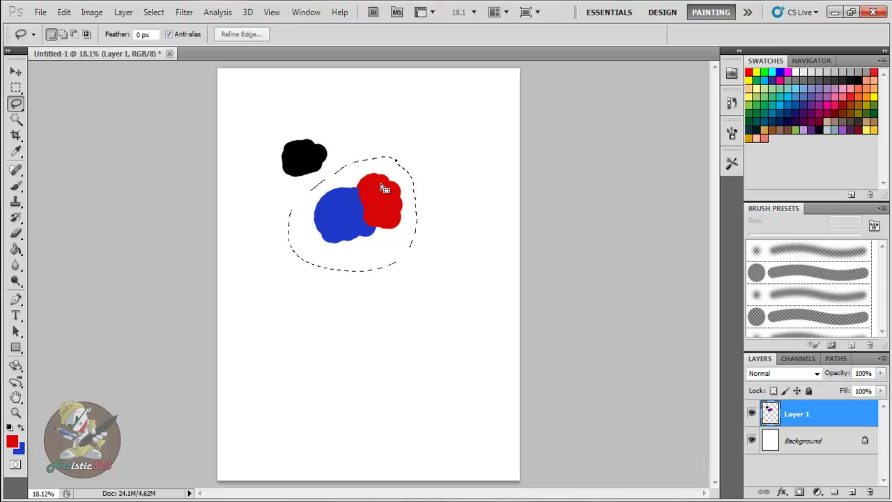
pyautogui.hotkey('ctrl', 'j')
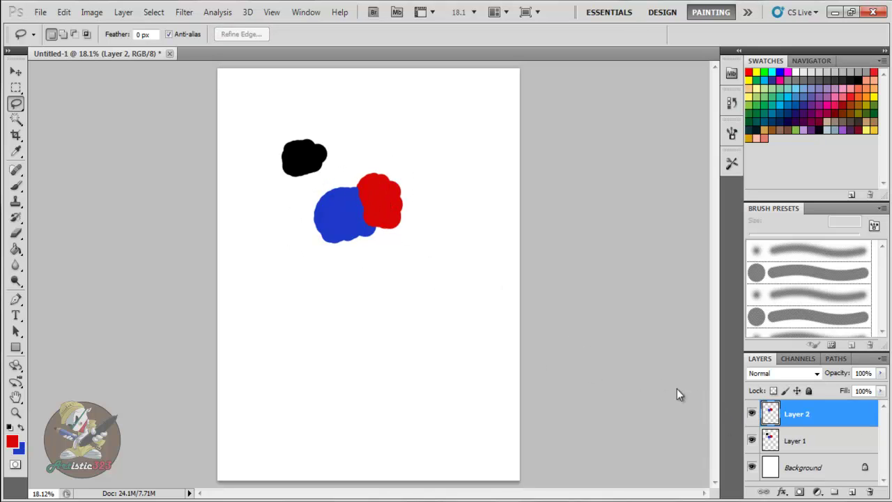
pyautogui.click(751, 440)
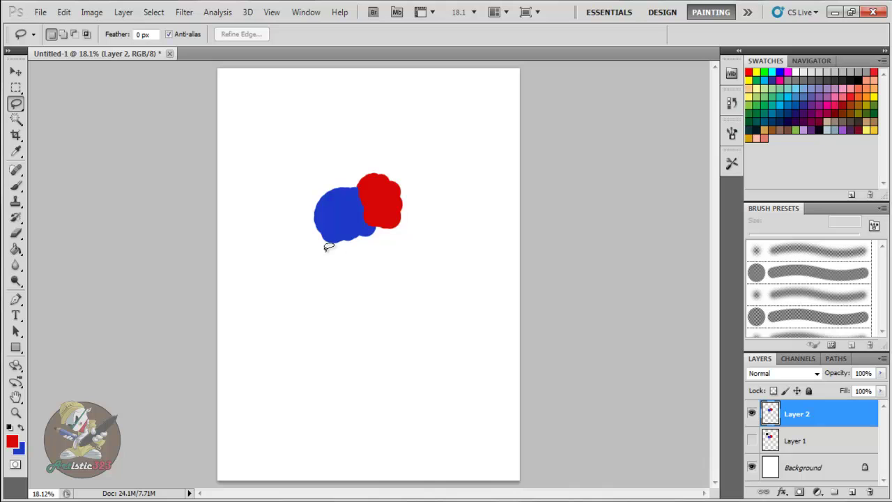
# Step: Try stretching the copied blobs on Layer 2 with Free Transform to about 223.5% width and 115% height, and cancel the transform
pyautogui.hotkey('ctrl', 't')
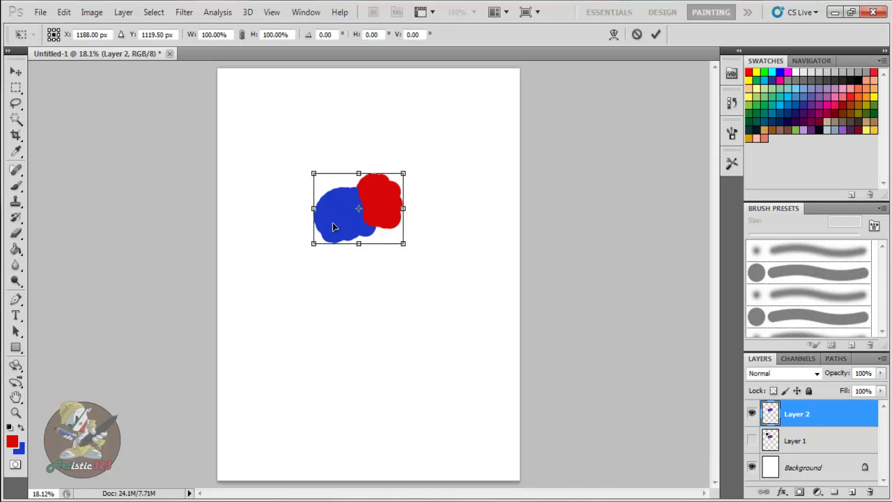
pyautogui.moveTo(406, 247); pyautogui.dragTo(436, 311)
pyautogui.moveTo(311, 241); pyautogui.dragTo(255, 244)
pyautogui.moveTo(436, 242); pyautogui.dragTo(456, 244)
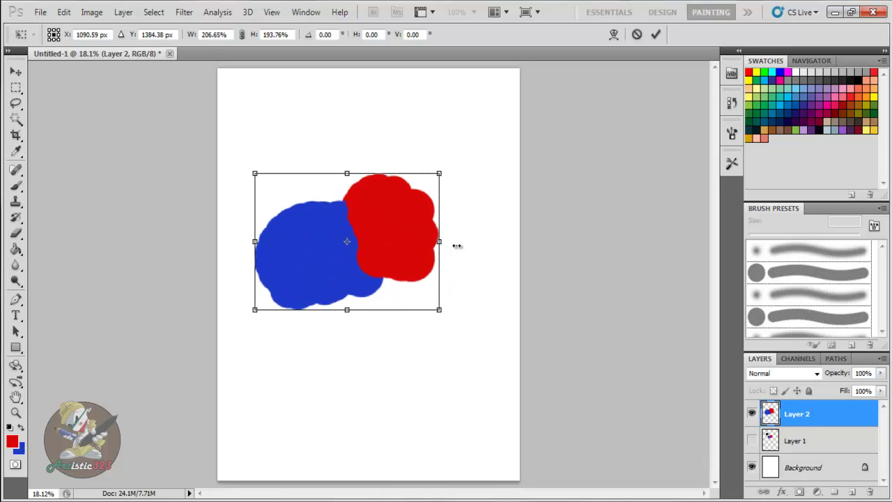
pyautogui.moveTo(355, 308); pyautogui.dragTo(354, 241)
pyautogui.moveTo(354, 173); pyautogui.dragTo(355, 159)
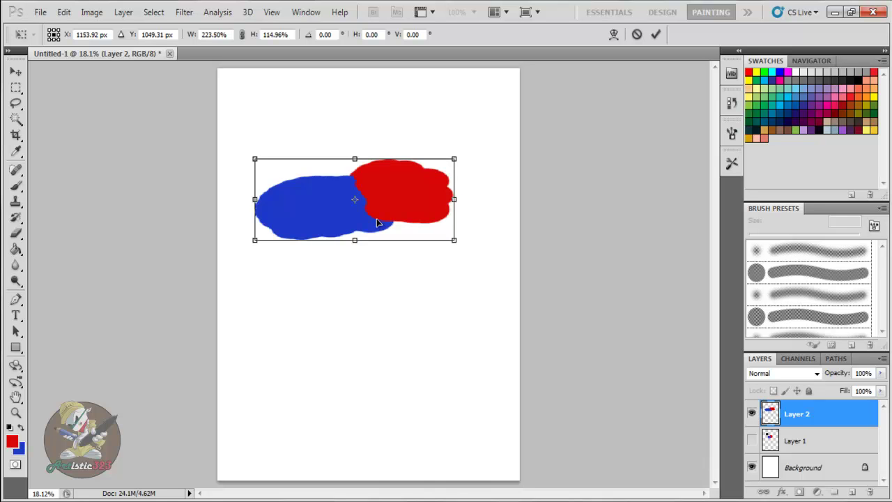
pyautogui.press('Escape')
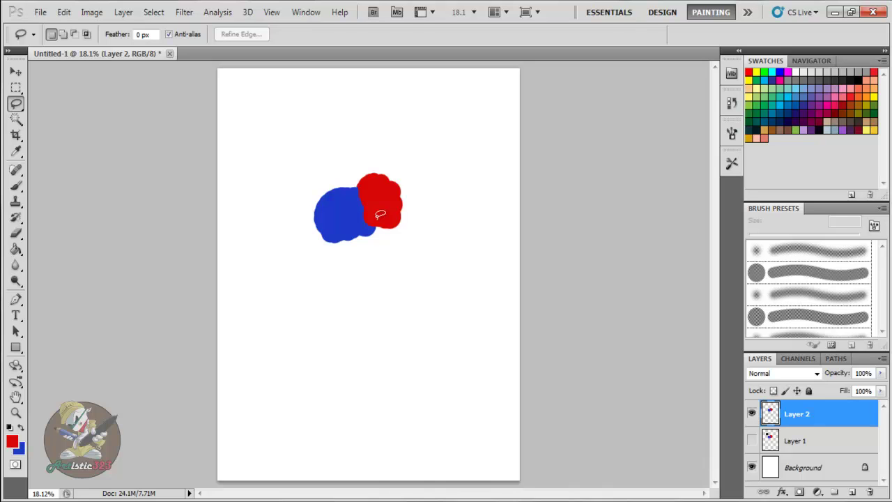
# Step: Start a new Free Transform on the blue and red blobs of Layer 2
pyautogui.hotkey('ctrl', 't')
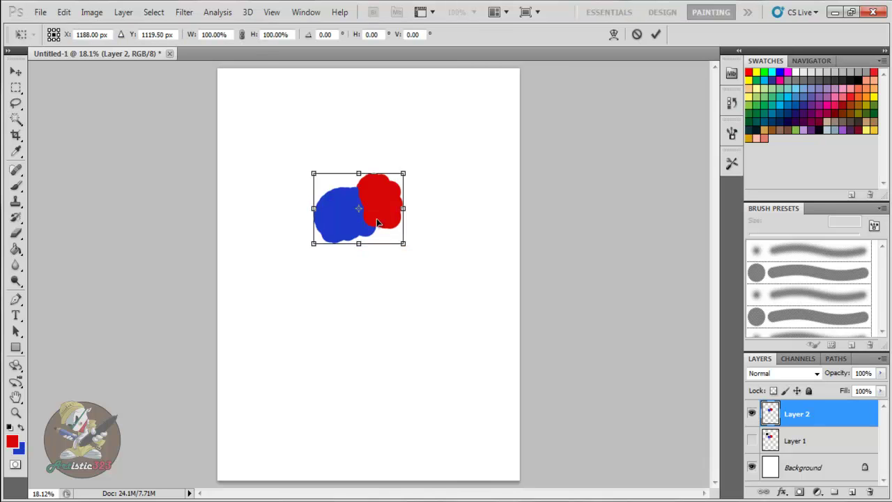